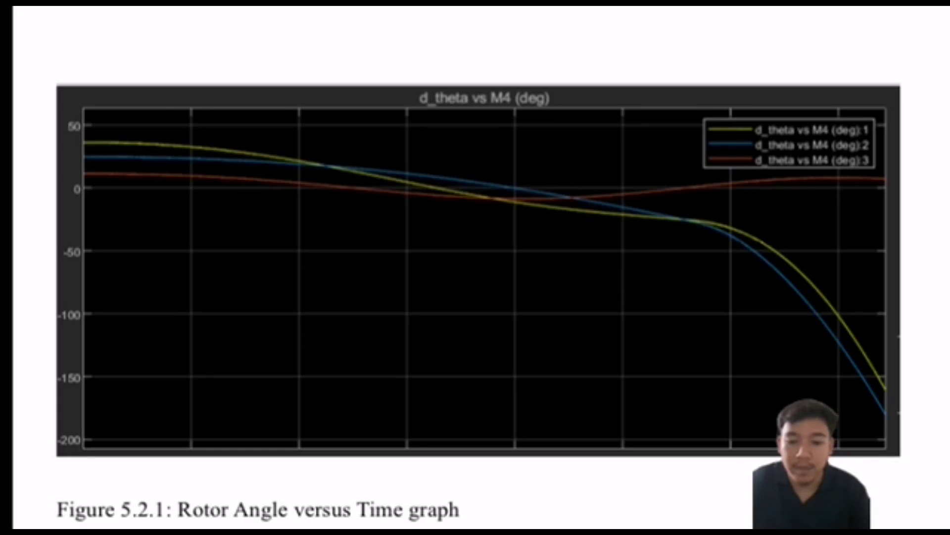
{"action": "key", "text": "Right"}
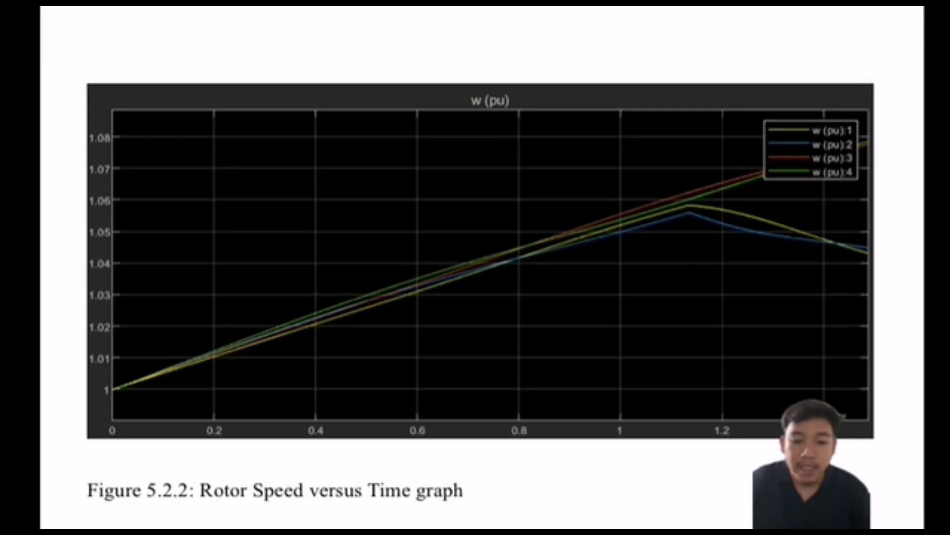
{"action": "key", "text": "Left"}
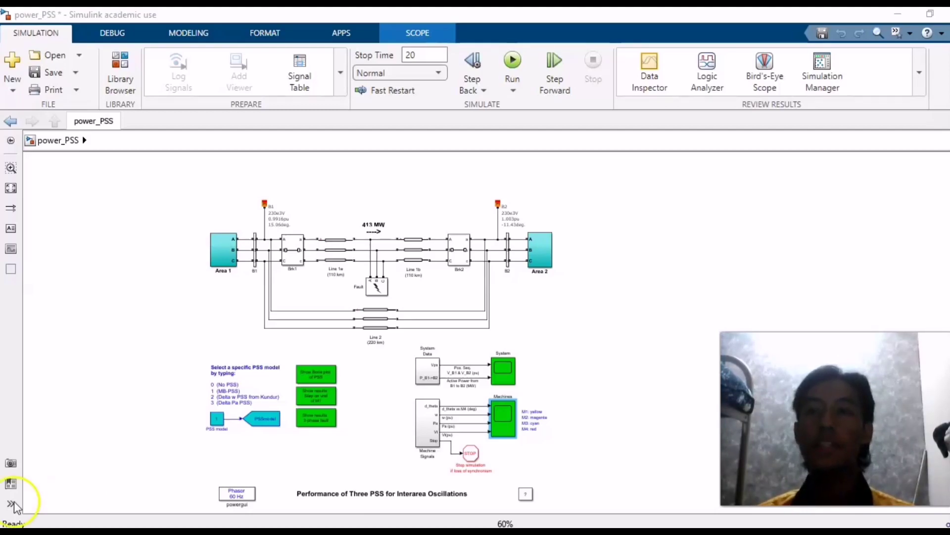
Open the Area 2 subsystem of the power_PSS model and examine its machine, transformer, line and load blocks.
{"action": "left_click", "coordinate": [80, 145]}
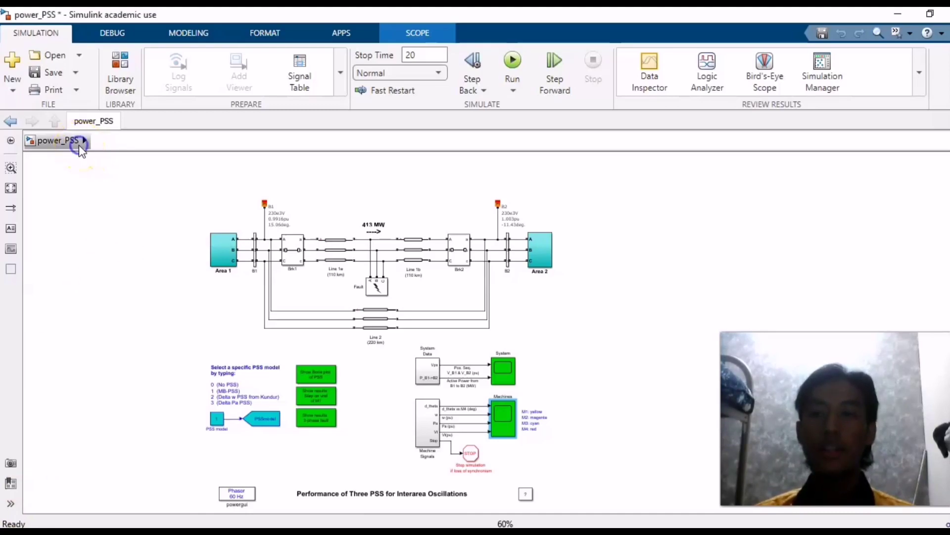
{"action": "left_click", "coordinate": [55, 140]}
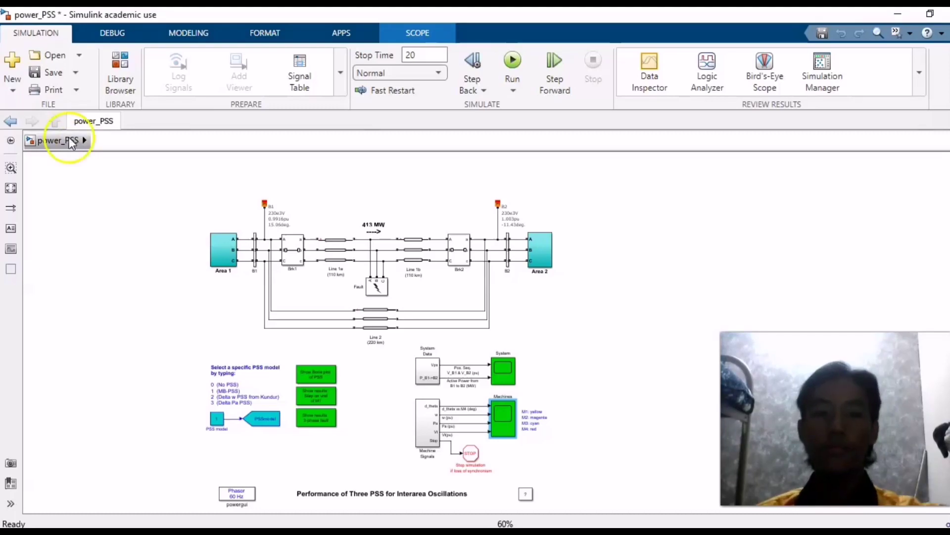
{"action": "left_click", "coordinate": [88, 142]}
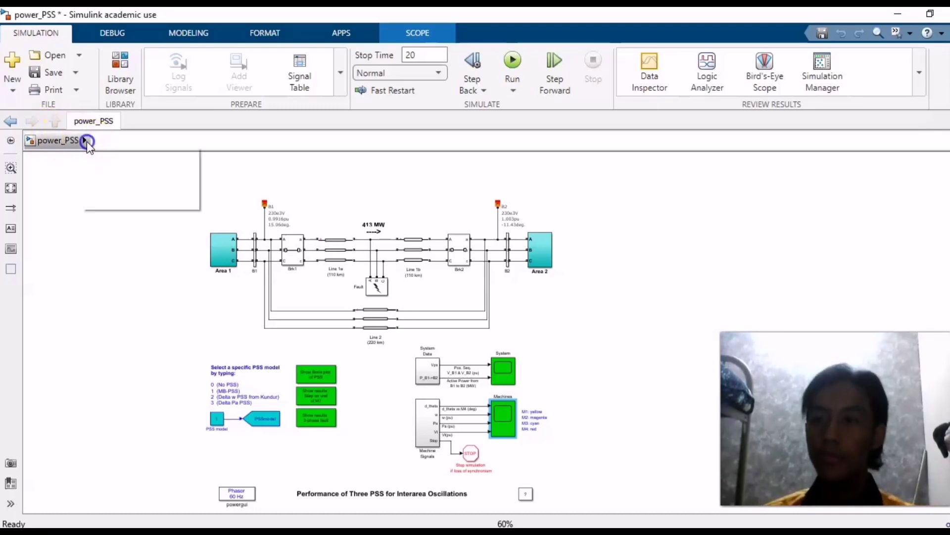
{"action": "left_click", "coordinate": [104, 172]}
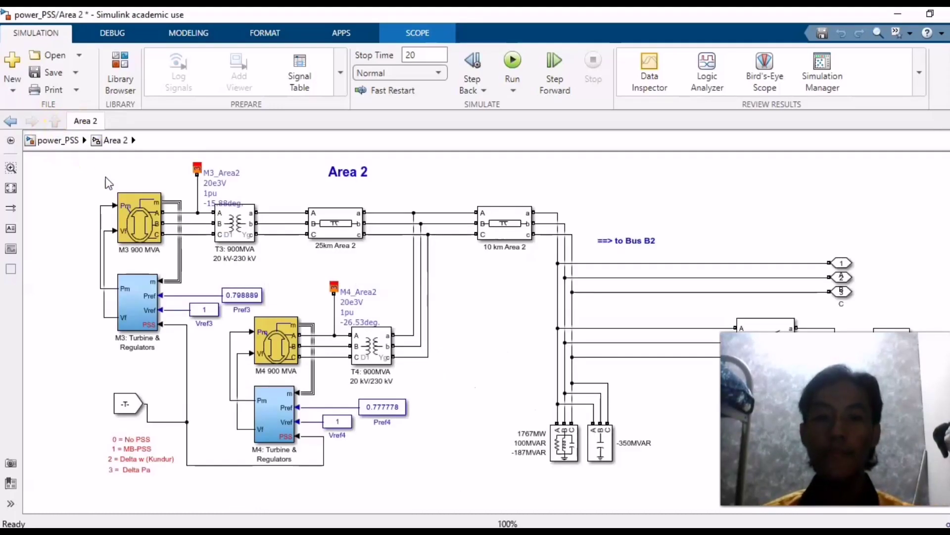
{"action": "left_click", "coordinate": [320, 263]}
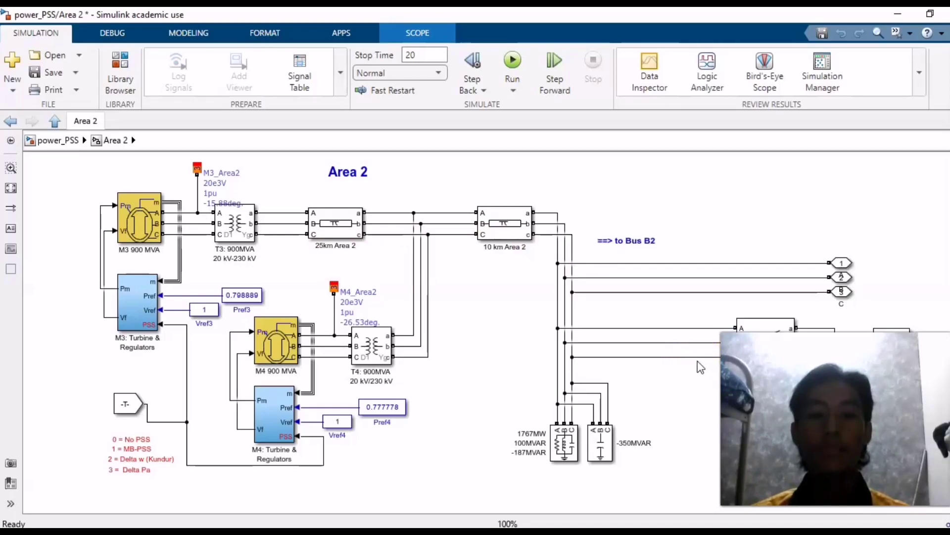
{"action": "left_click", "coordinate": [670, 405]}
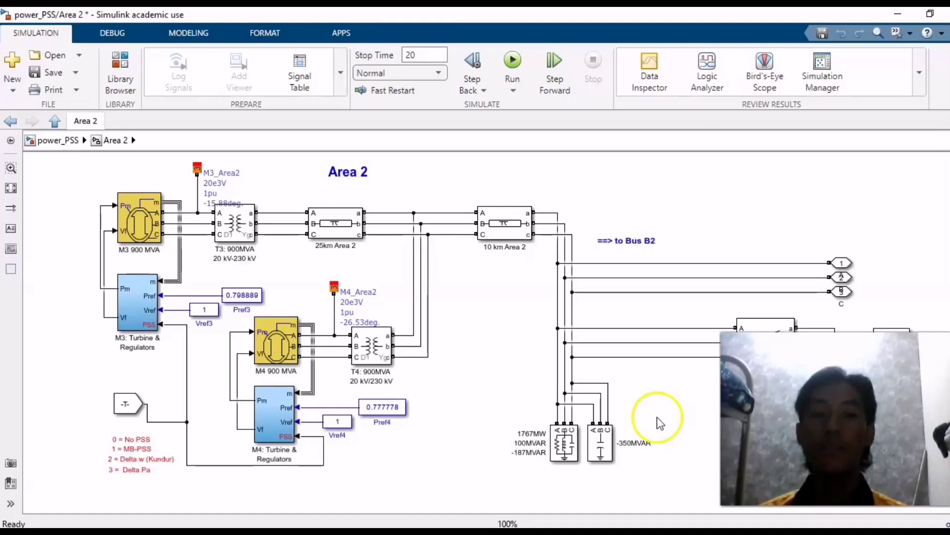
{"action": "left_click", "coordinate": [270, 416]}
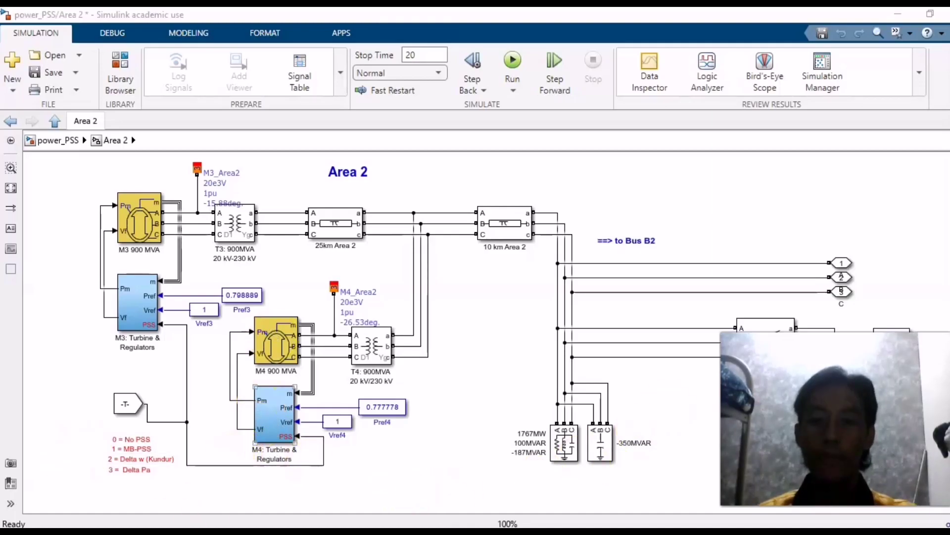
Switch to the Machines scope and examine the rotor angle, rotor speed, Pa and Vt plots over time.
{"action": "mouse_move", "coordinate": [232, 530]}
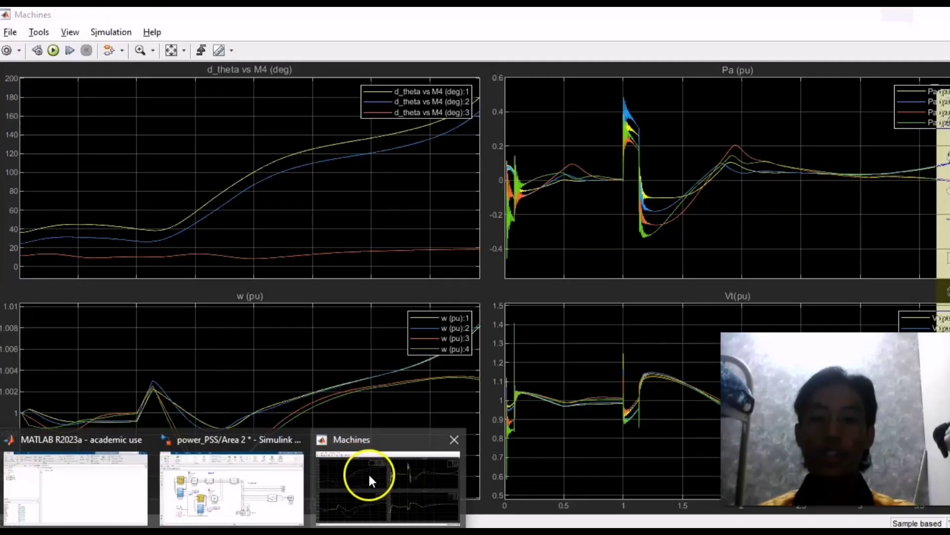
{"action": "left_click", "coordinate": [368, 473]}
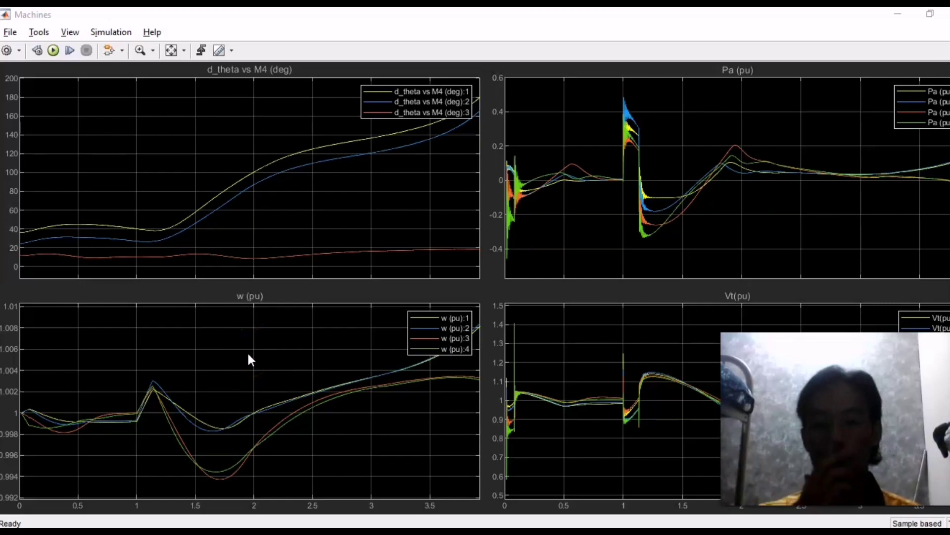
{"action": "left_click", "coordinate": [183, 402]}
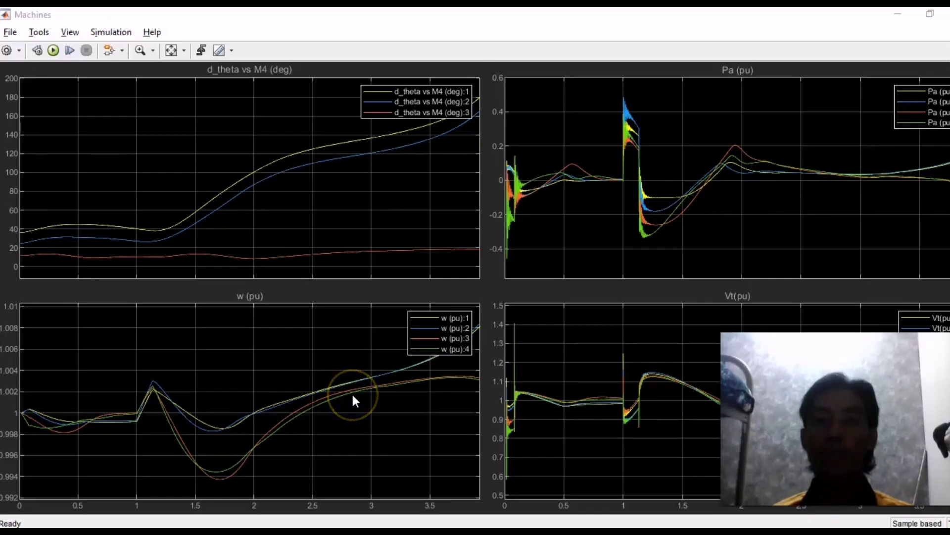
{"action": "left_click", "coordinate": [305, 416]}
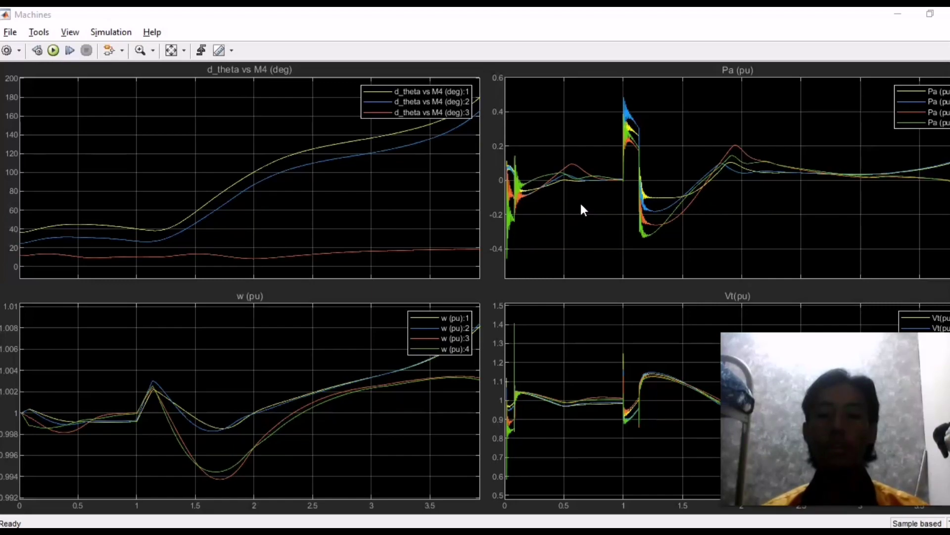
{"action": "left_click", "coordinate": [583, 221]}
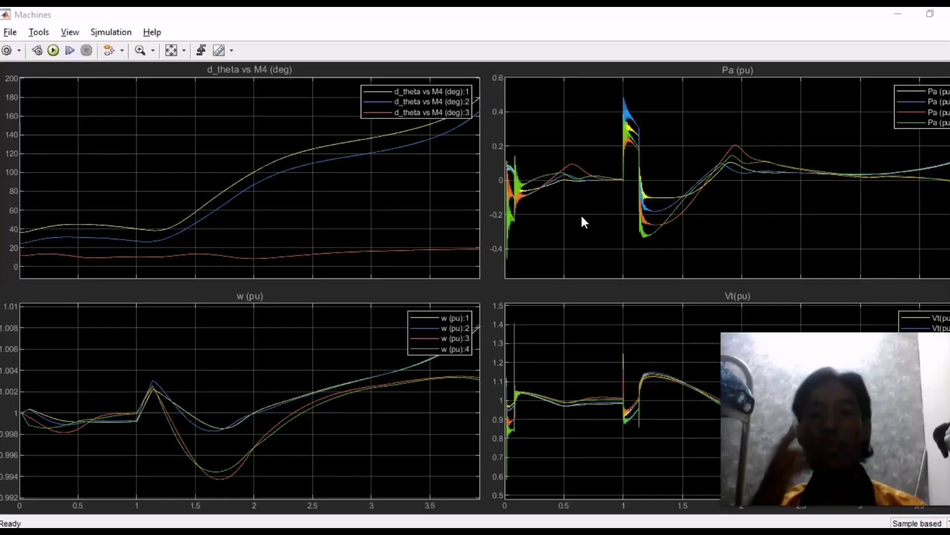
{"action": "left_click", "coordinate": [586, 231]}
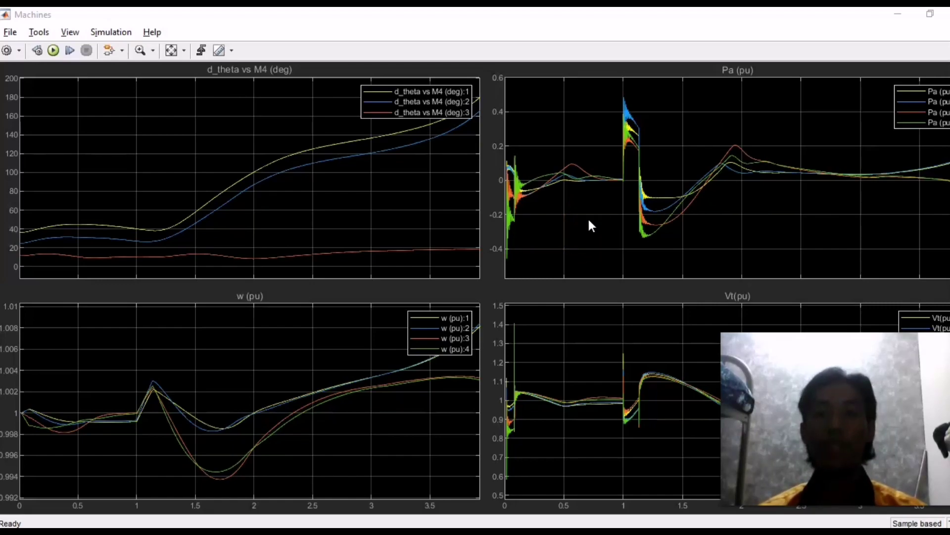
{"action": "left_click", "coordinate": [274, 348]}
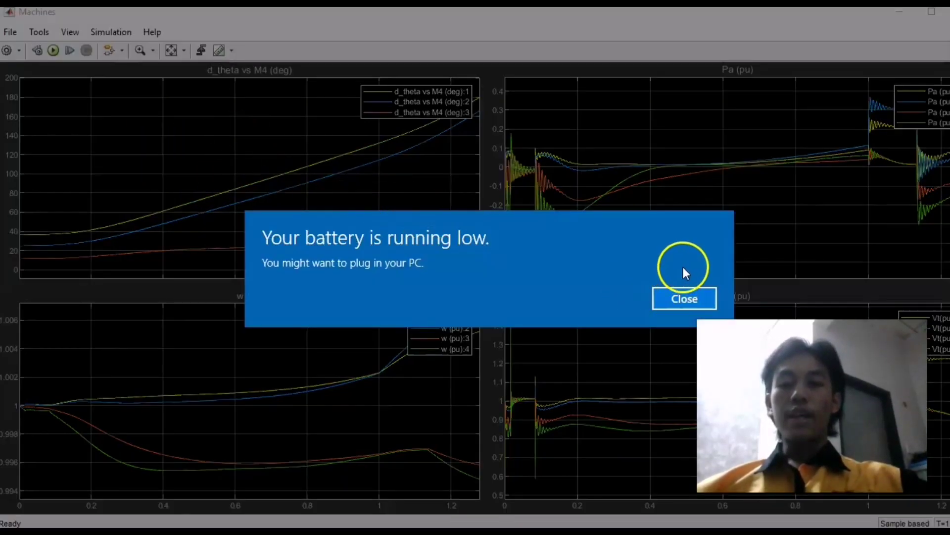
Dismiss the low-battery notice and examine the d_theta and w curves in the Machines scope.
{"action": "left_click", "coordinate": [673, 296]}
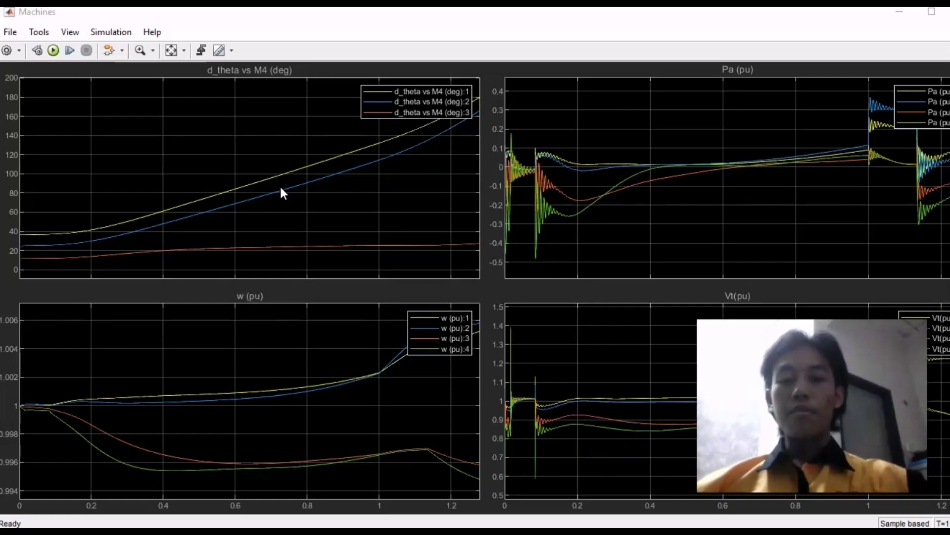
{"action": "left_click", "coordinate": [43, 343]}
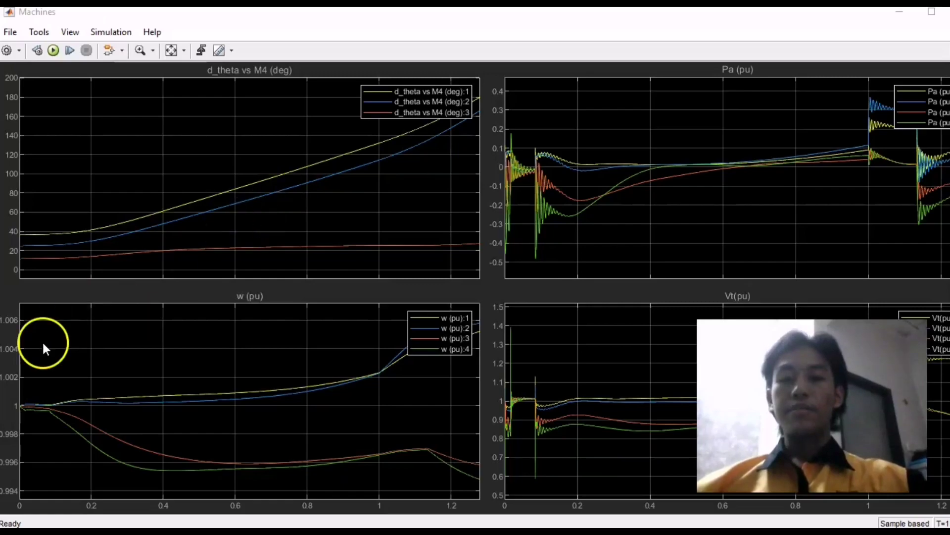
{"action": "left_click", "coordinate": [251, 380]}
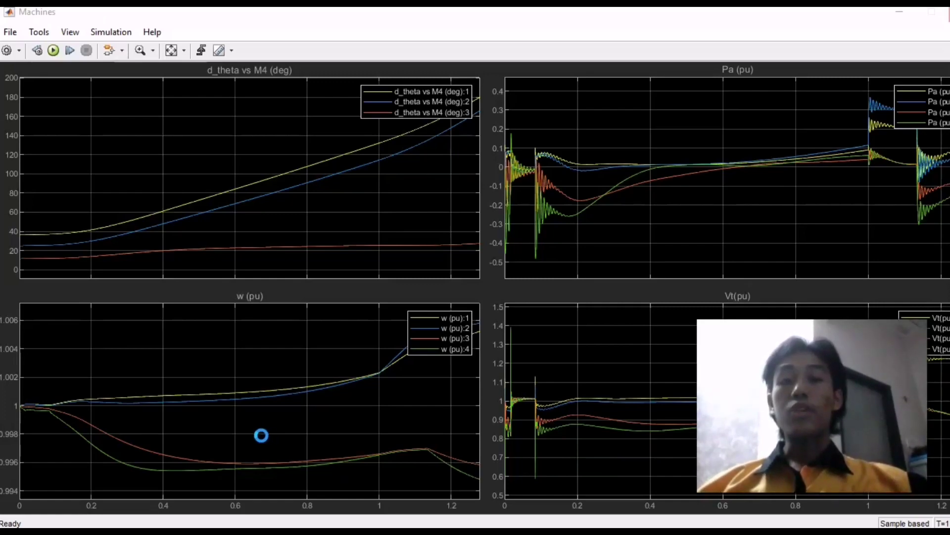
{"action": "left_click", "coordinate": [241, 415]}
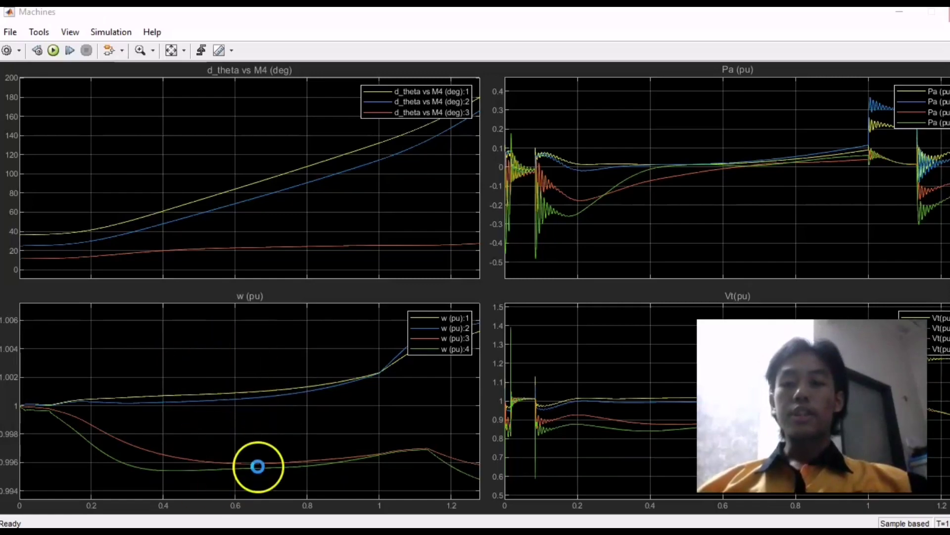
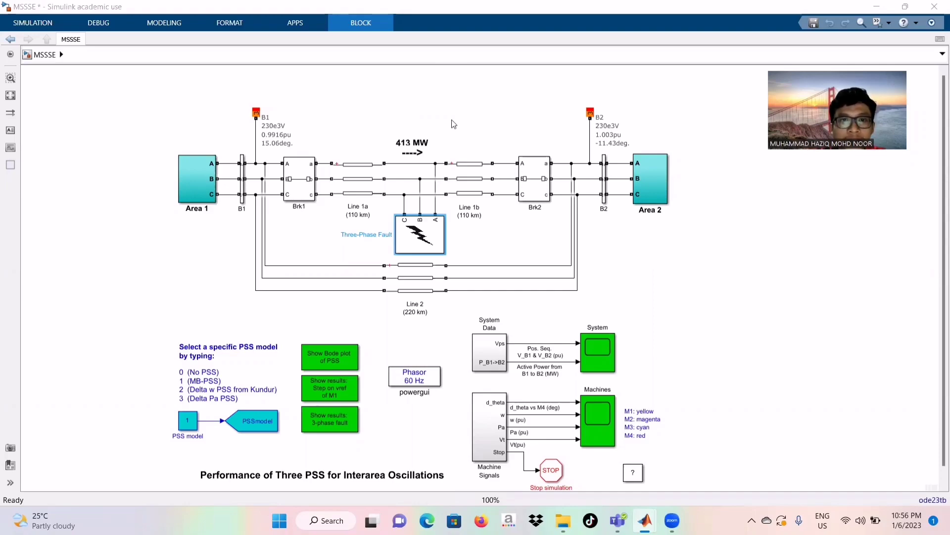
Examine Area 1, Area 2 and the fault block between Line 1a and Line 1b in the MSSSE model.
{"action": "left_click", "coordinate": [628, 278]}
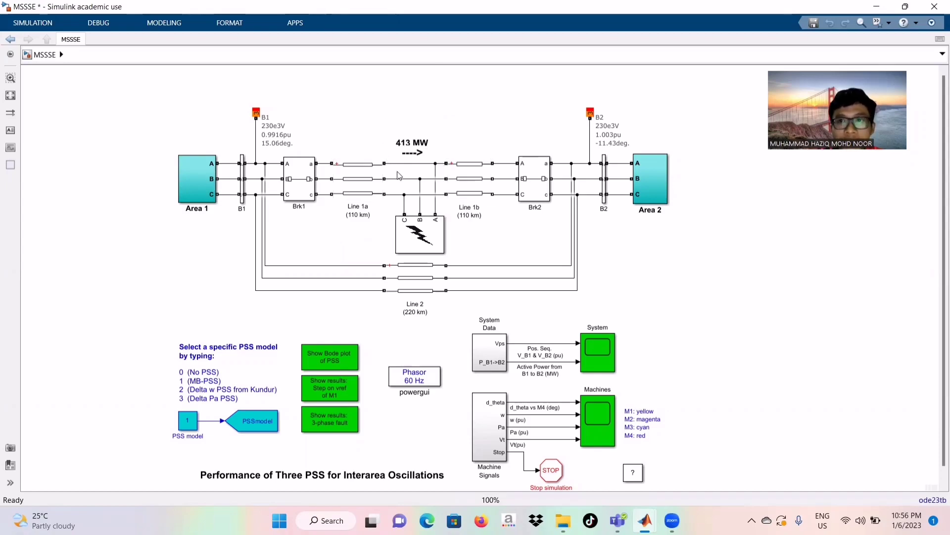
{"action": "left_click", "coordinate": [200, 183]}
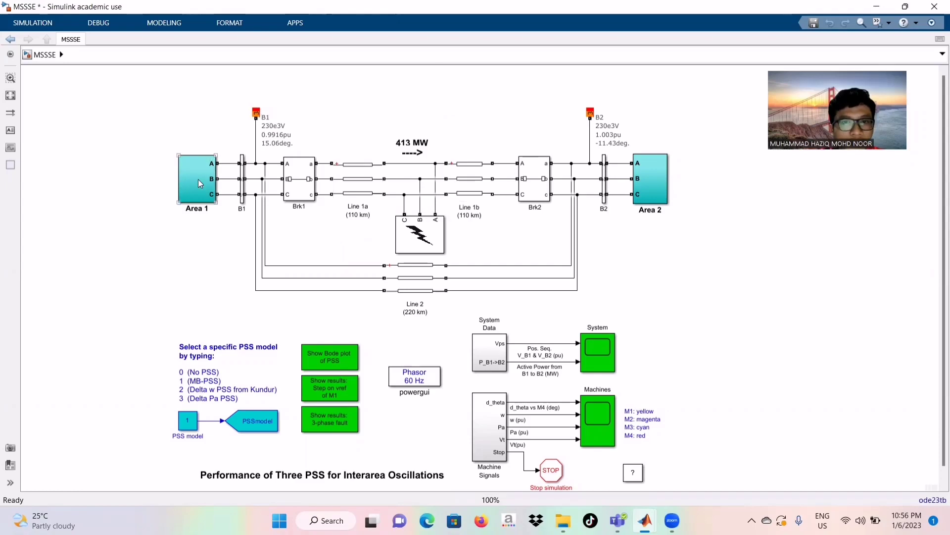
{"action": "left_click", "coordinate": [712, 89]}
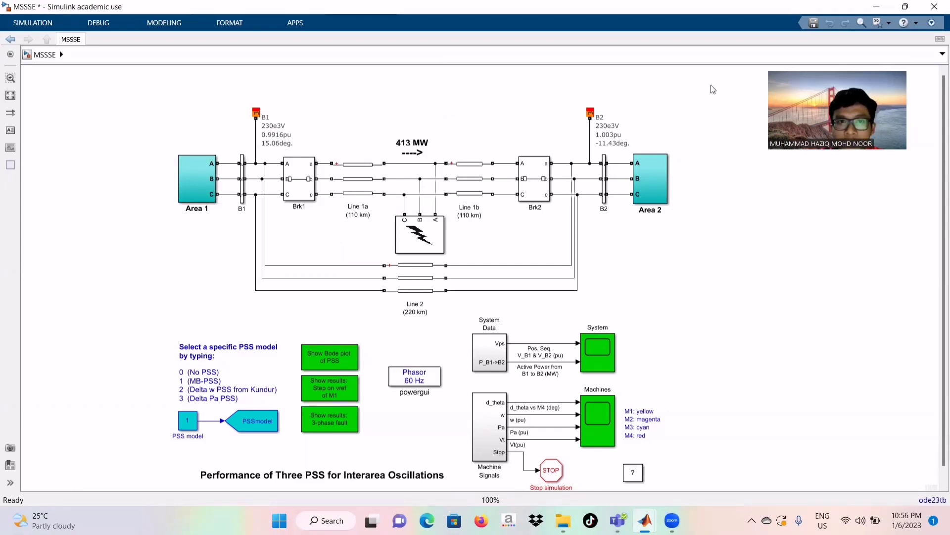
{"action": "left_click", "coordinate": [194, 171]}
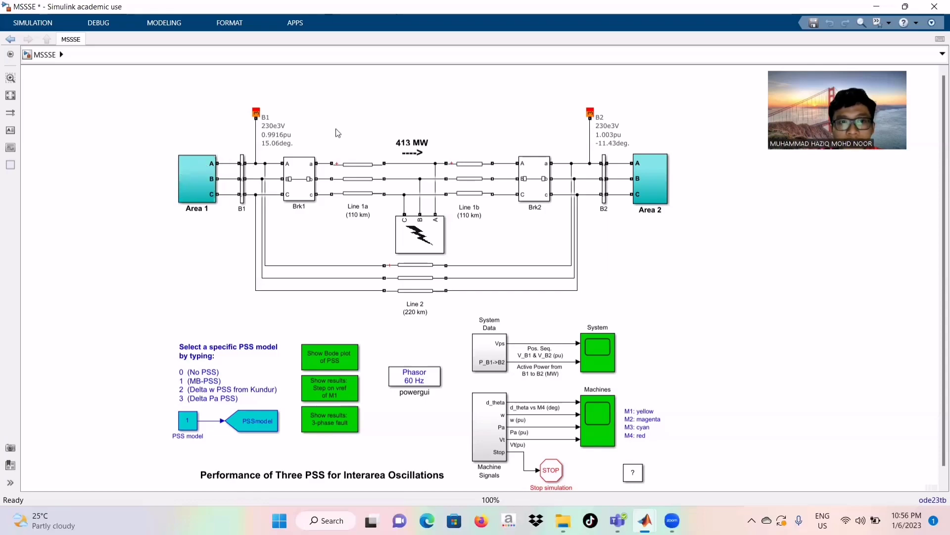
{"action": "left_click", "coordinate": [660, 170]}
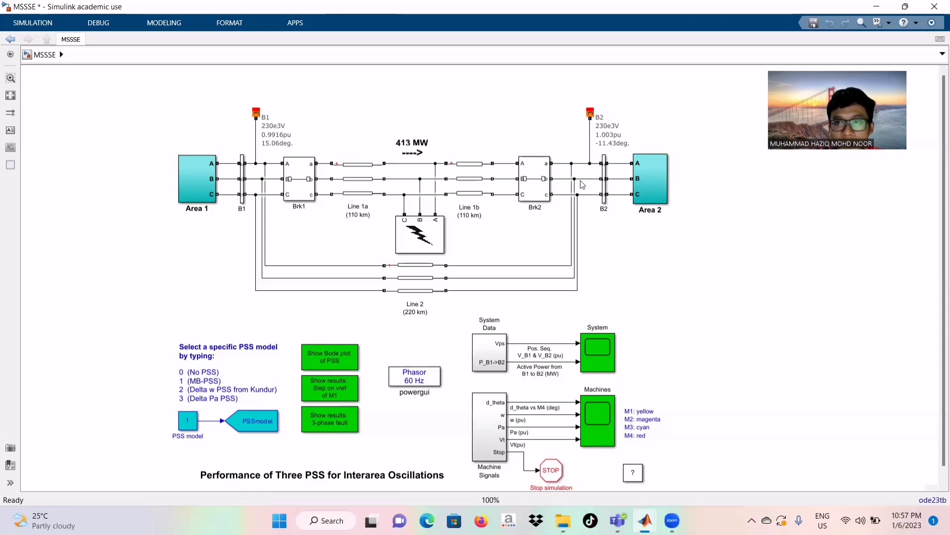
{"action": "left_click", "coordinate": [410, 235]}
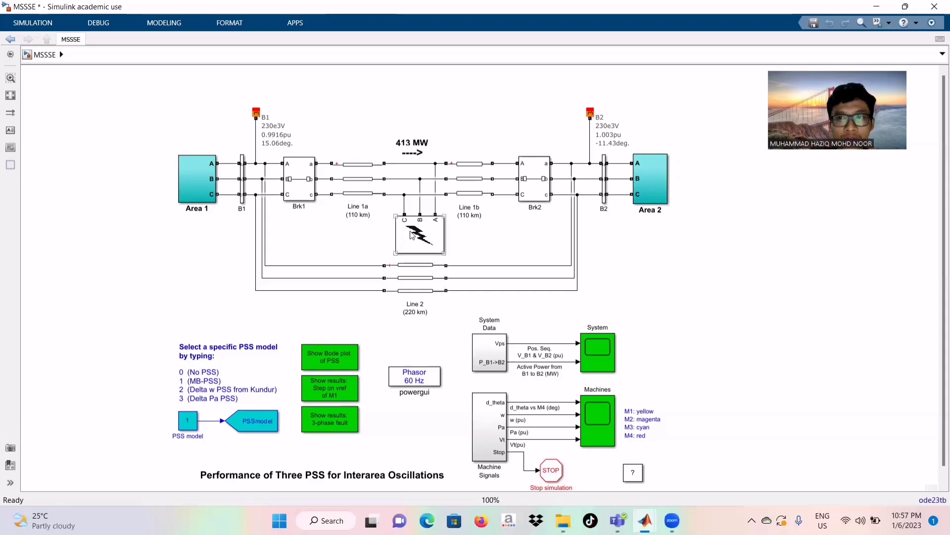
{"action": "left_click", "coordinate": [568, 219]}
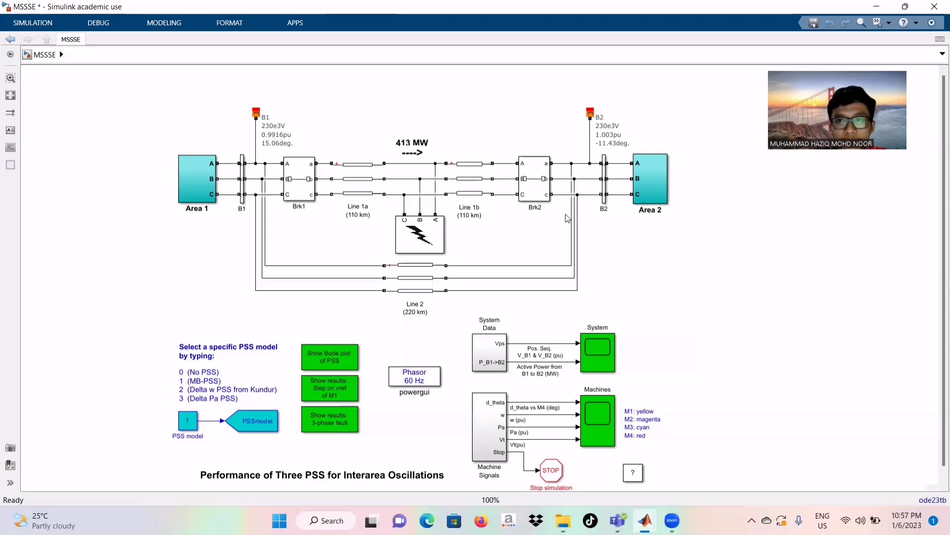
Open the Three-Phase Fault block's parameters, review the faulted phases, switching times and resistances, and close the dialog.
{"action": "left_click", "coordinate": [424, 243]}
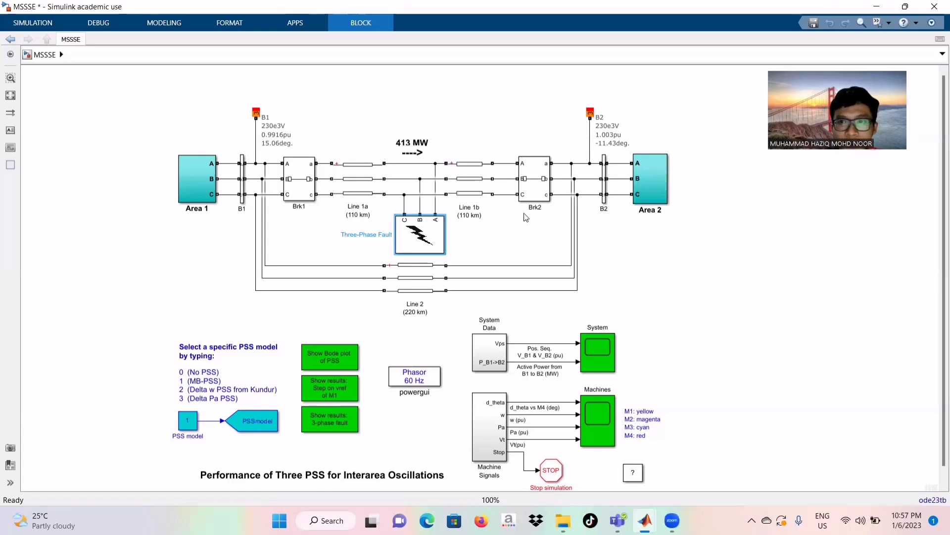
{"action": "double_click", "coordinate": [424, 237]}
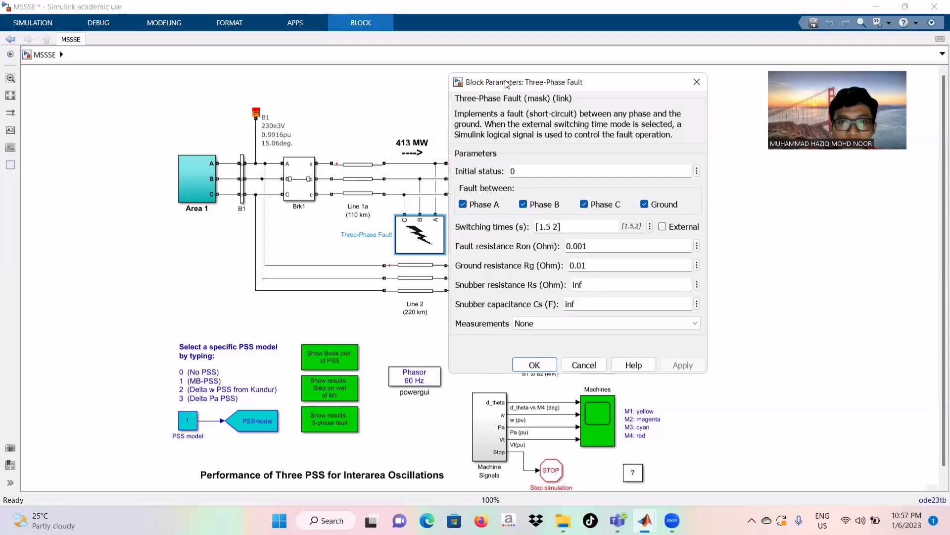
{"action": "right_click", "coordinate": [525, 82]}
{"action": "left_click", "coordinate": [499, 76]}
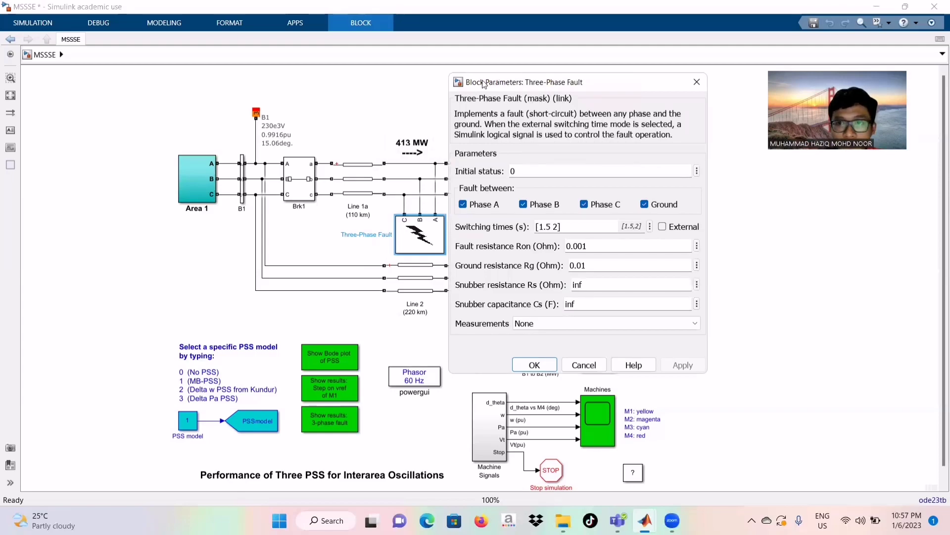
{"action": "left_click_drag", "start_coordinate": [499, 77], "coordinate": [509, 57]}
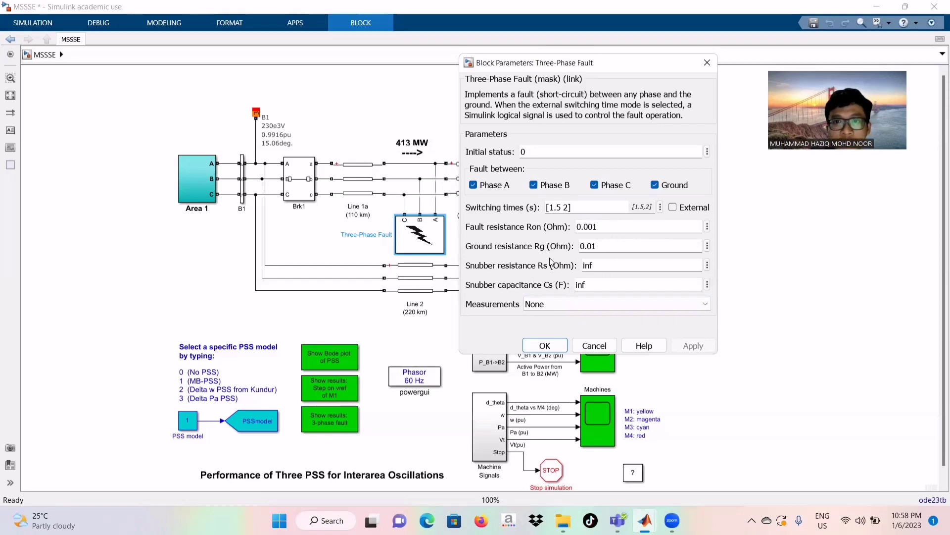
{"action": "left_click", "coordinate": [554, 348]}
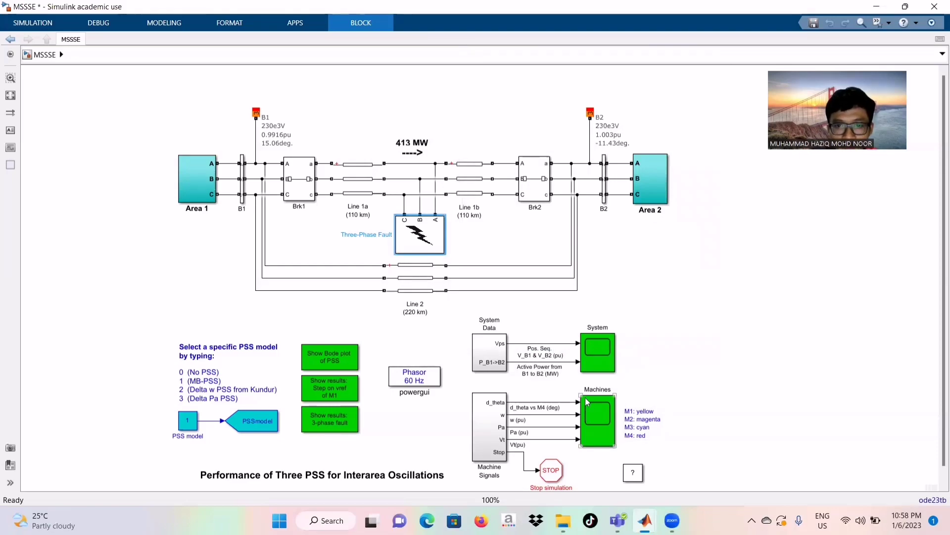
Switch to the Machines scope and examine the d_theta, w, Pa and Vt responses for the fault between Line 1a and Line 1b.
{"action": "left_click", "coordinate": [757, 304]}
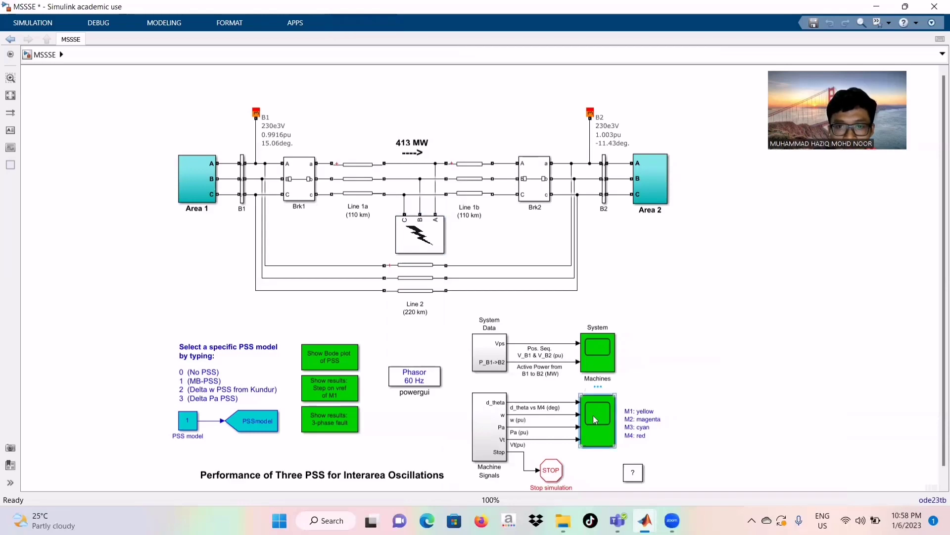
{"action": "mouse_move", "coordinate": [654, 516]}
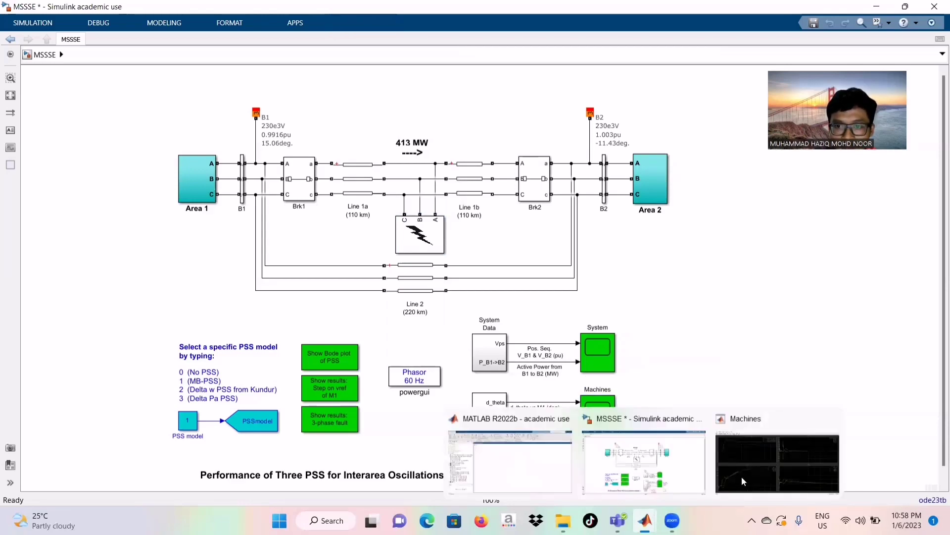
{"action": "left_click", "coordinate": [745, 480]}
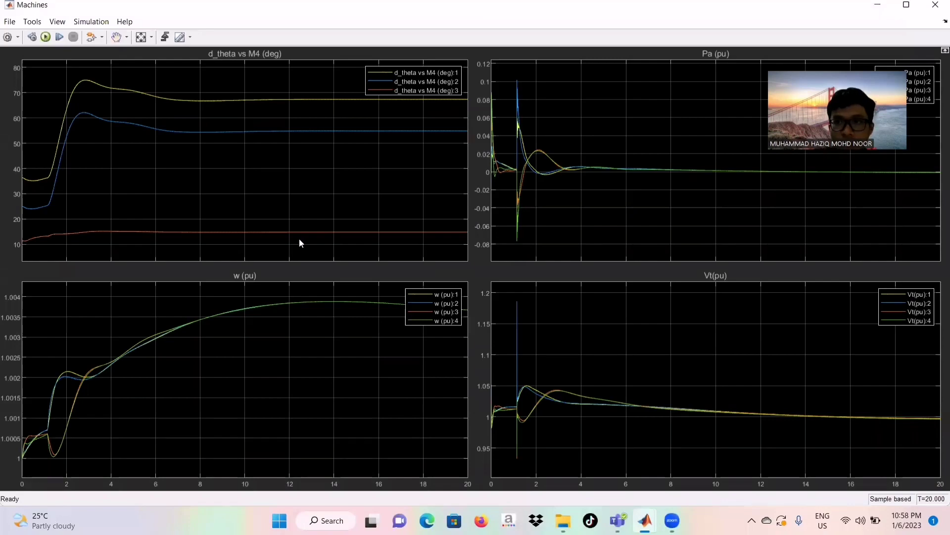
{"action": "key", "text": "XF86MonBrightnessUp"}
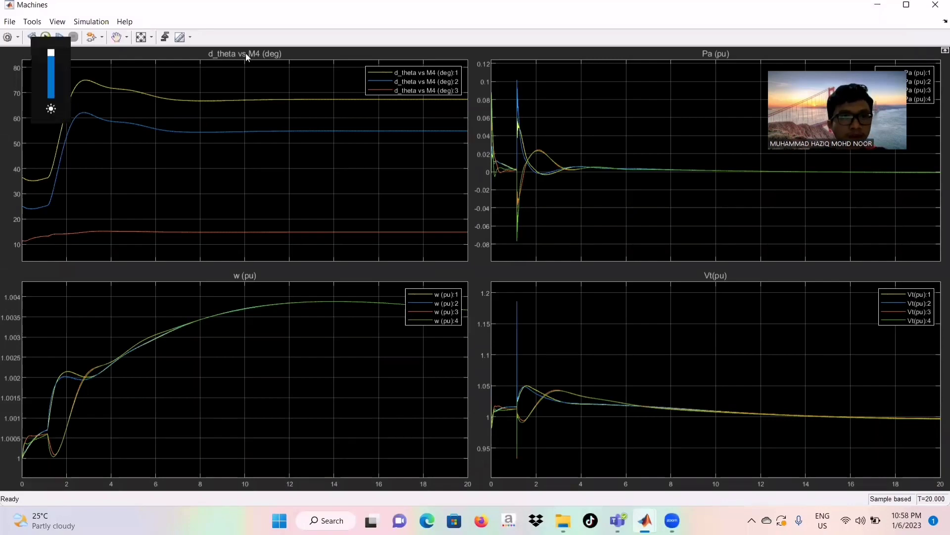
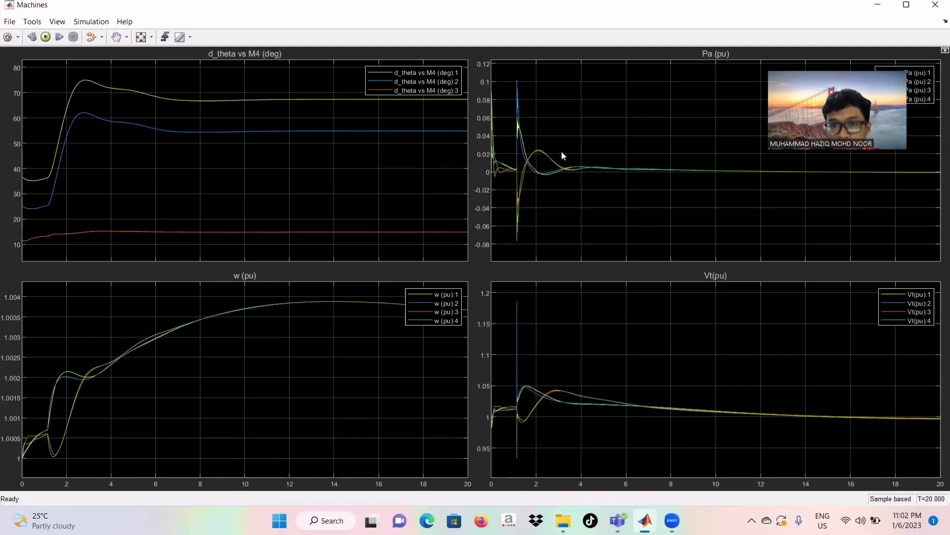
{"action": "right_click", "coordinate": [503, 155]}
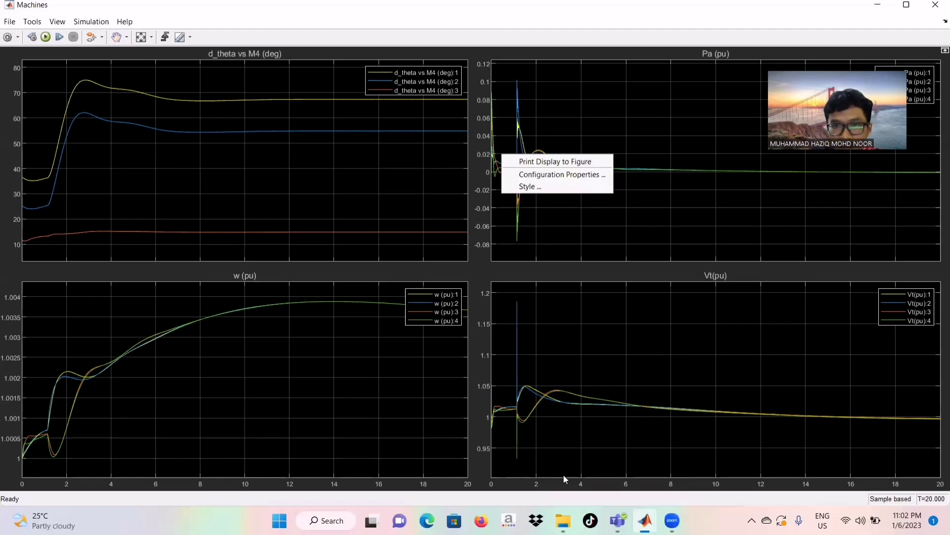
{"action": "left_click", "coordinate": [646, 151]}
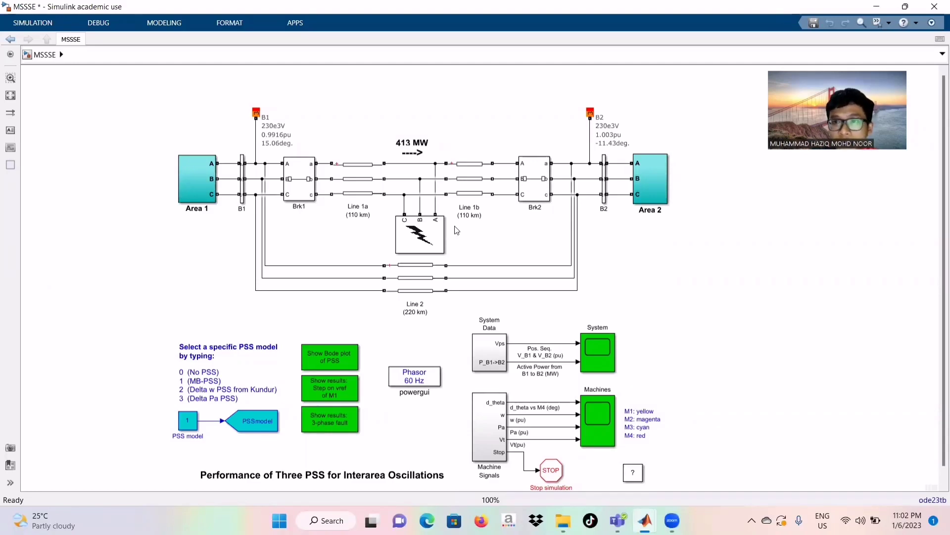
Set the switching times of the Three-Phase Fault block between Line 1a and Line 1b to [0] and accept the parameters.
{"action": "left_click", "coordinate": [423, 243]}
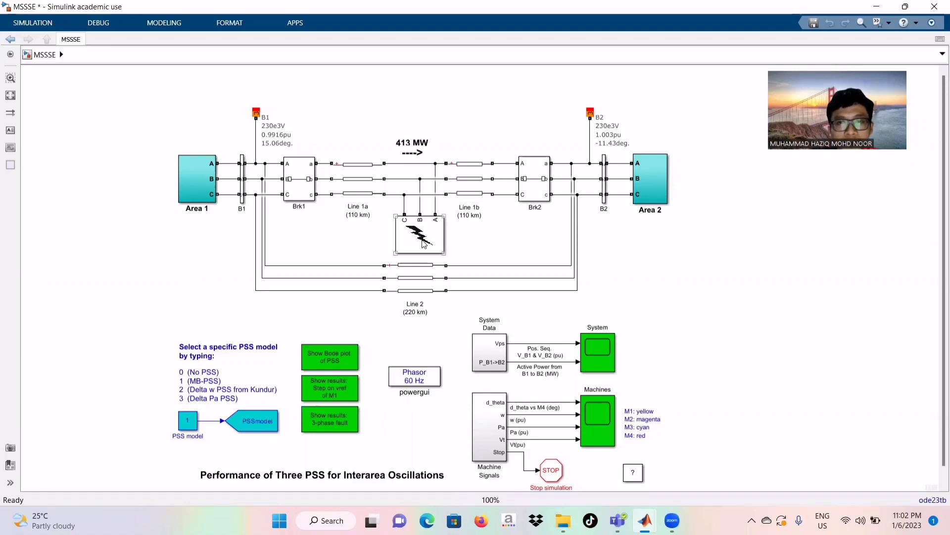
{"action": "mouse_move", "coordinate": [424, 242]}
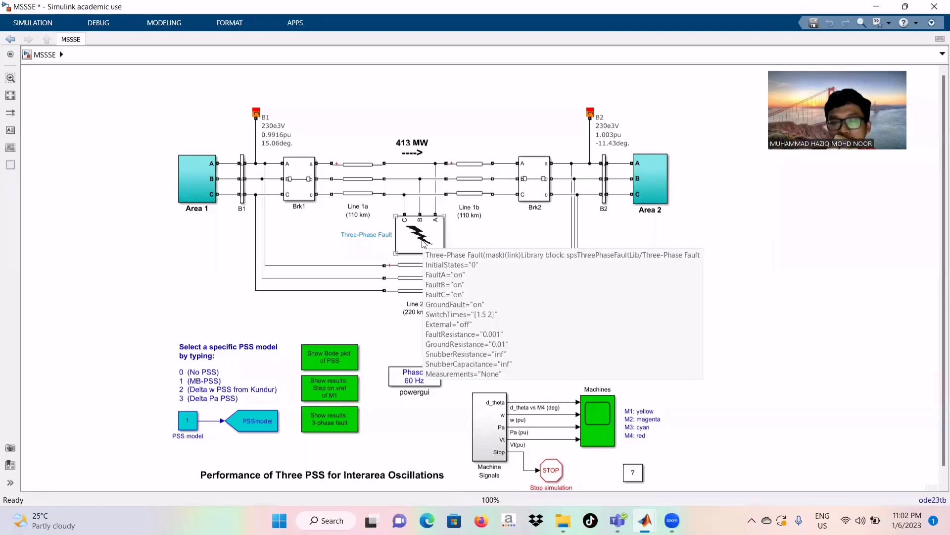
{"action": "double_click", "coordinate": [423, 243]}
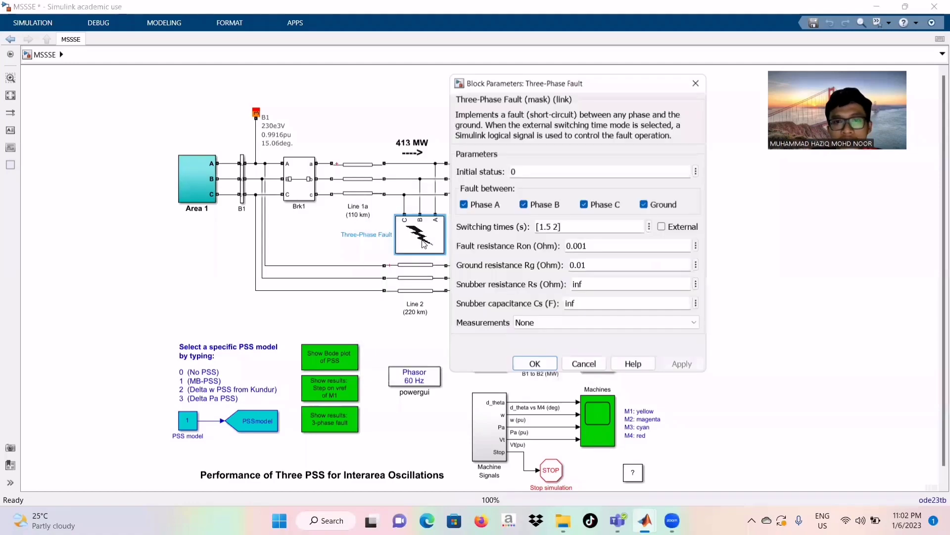
{"action": "triple_click", "coordinate": [560, 226]}
{"action": "left_click", "coordinate": [560, 226]}
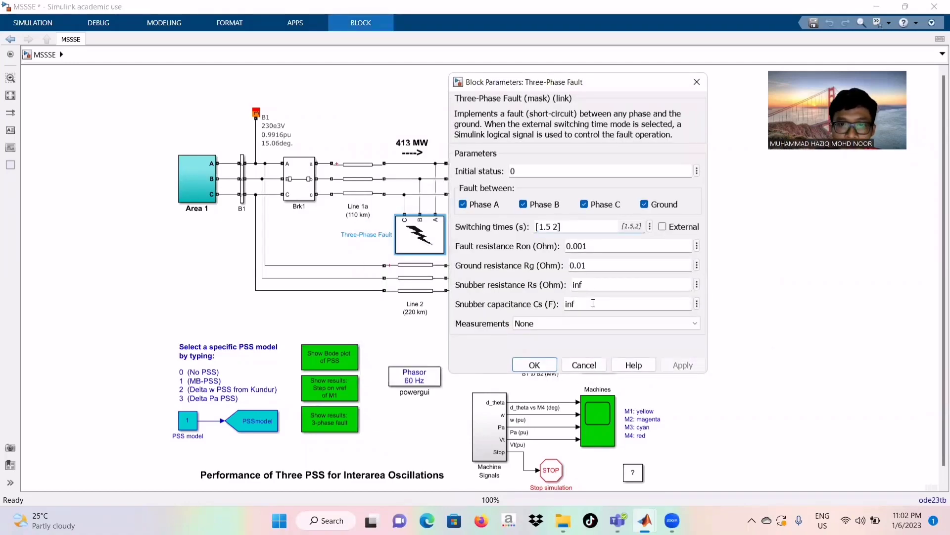
{"action": "key", "text": "ctrl+a"}
{"action": "type", "text": "[1"}
{"action": "key", "text": "BackSpace"}
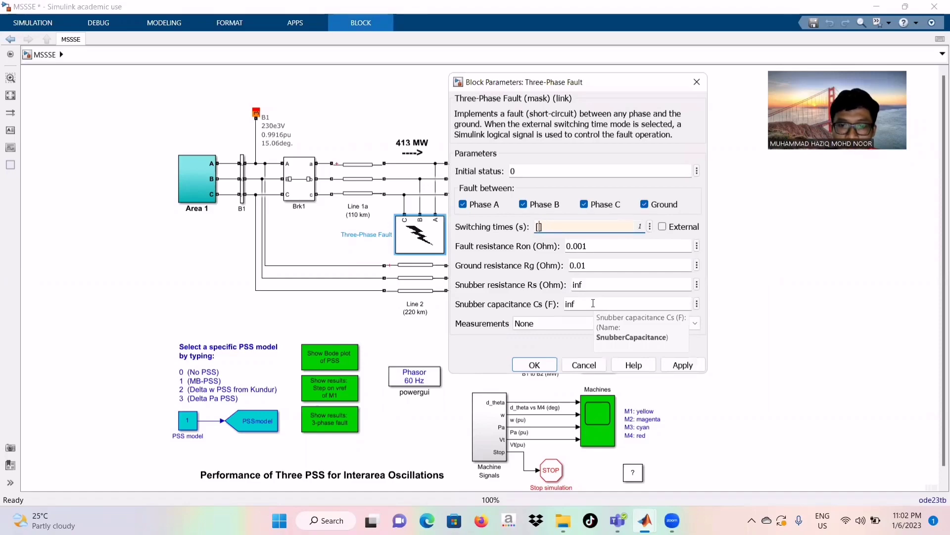
{"action": "type", "text": "0"}
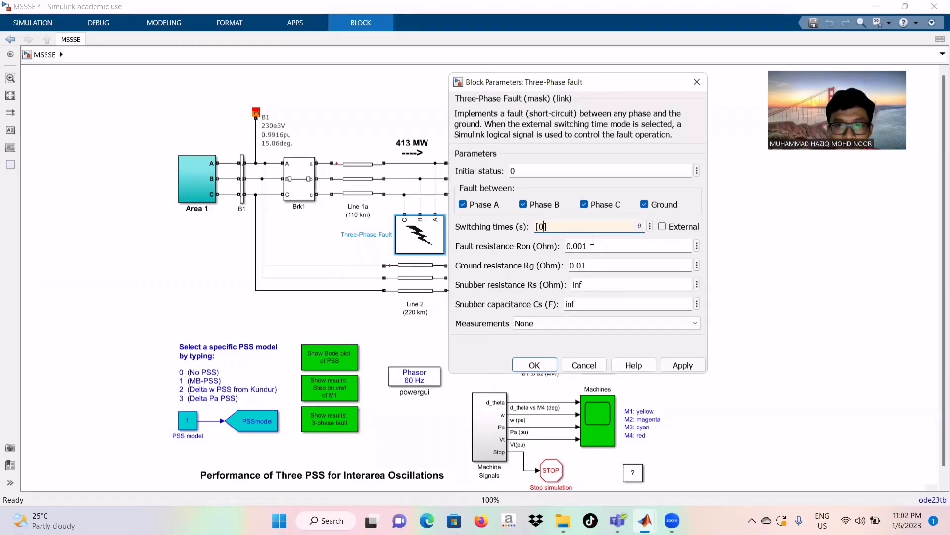
{"action": "left_click", "coordinate": [683, 365]}
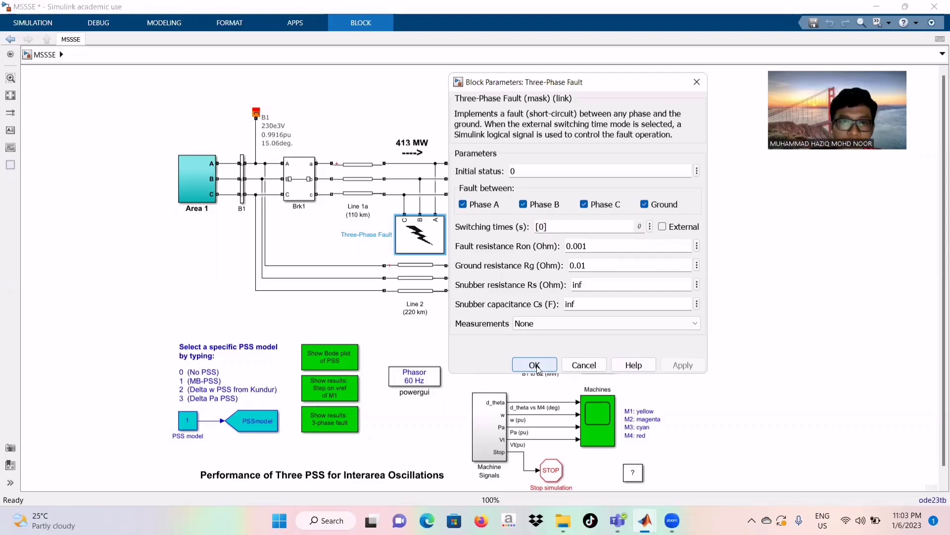
{"action": "left_click", "coordinate": [535, 366]}
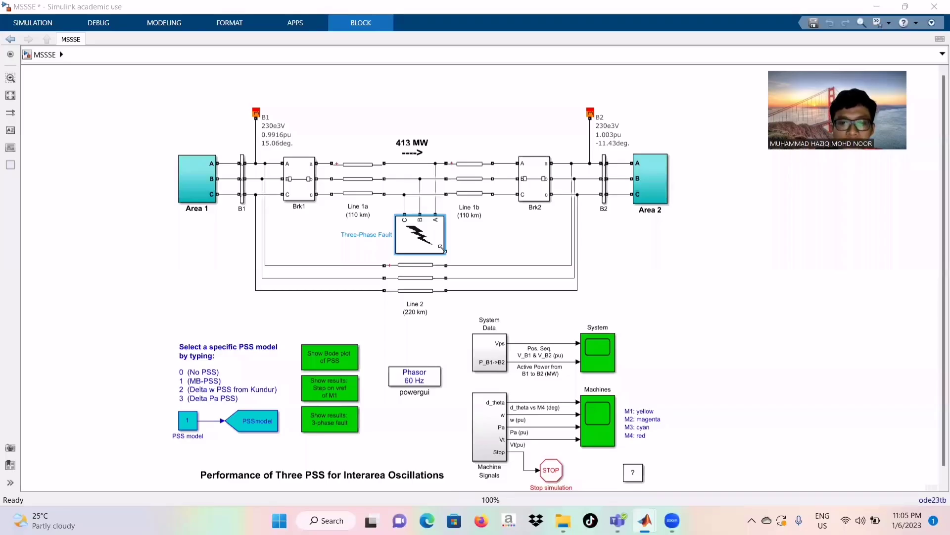
Examine the rotor angle, speed, Pa and Vt plots in the Machines scope for the [0] switching time, then return to the model.
{"action": "key", "text": "XF86AudioRaiseVolume"}
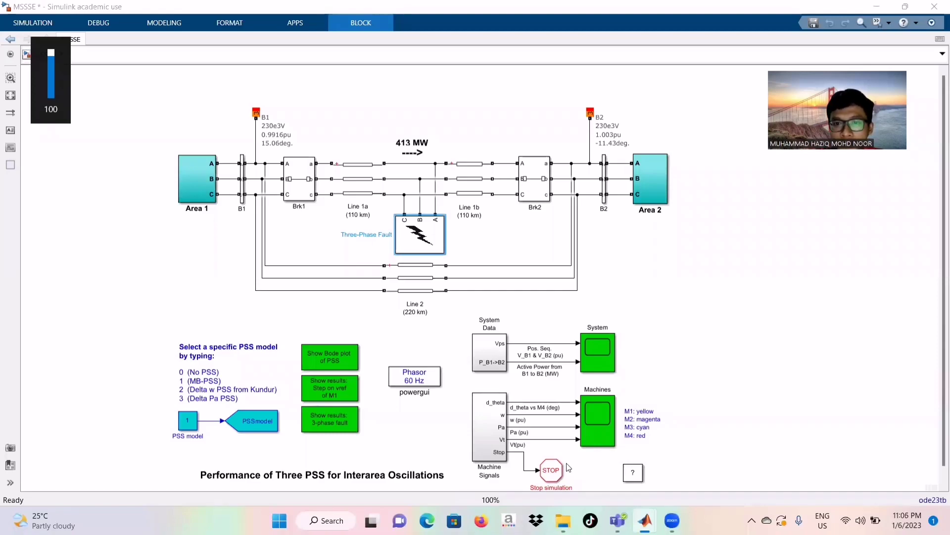
{"action": "left_click", "coordinate": [598, 428]}
{"action": "left_click", "coordinate": [762, 384]}
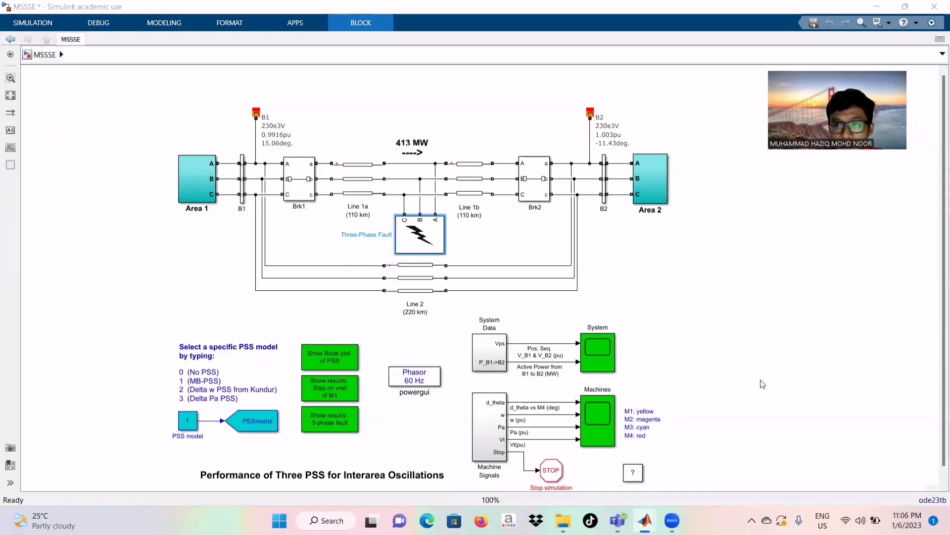
{"action": "left_click", "coordinate": [588, 424]}
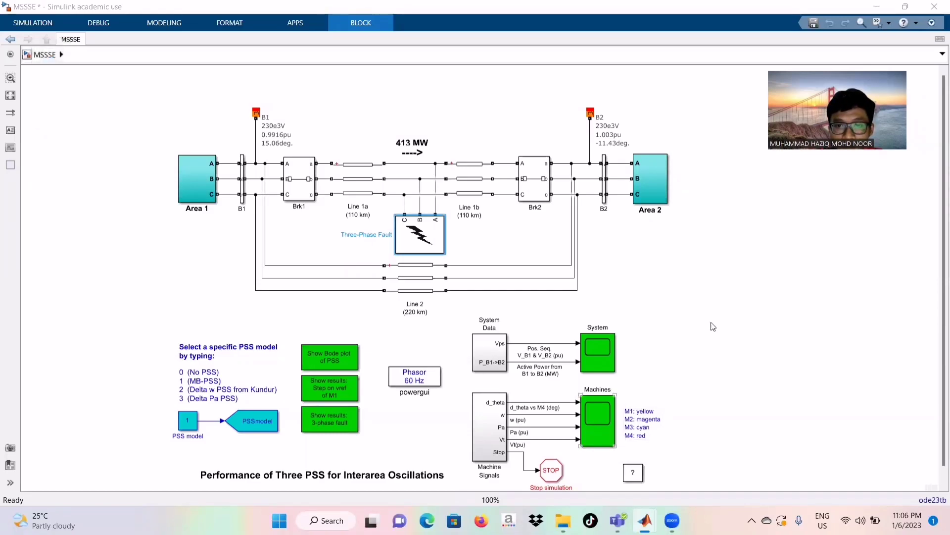
{"action": "mouse_move", "coordinate": [645, 520]}
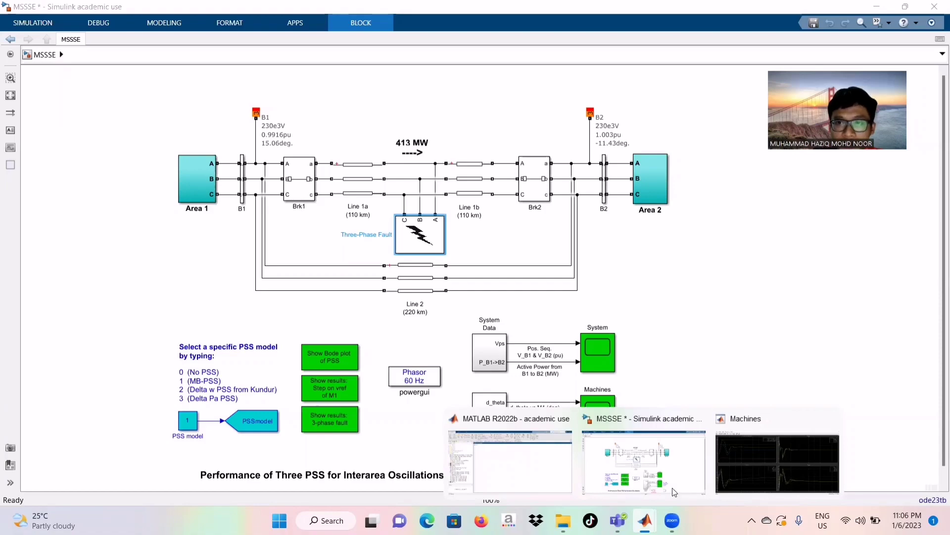
{"action": "left_click", "coordinate": [758, 456]}
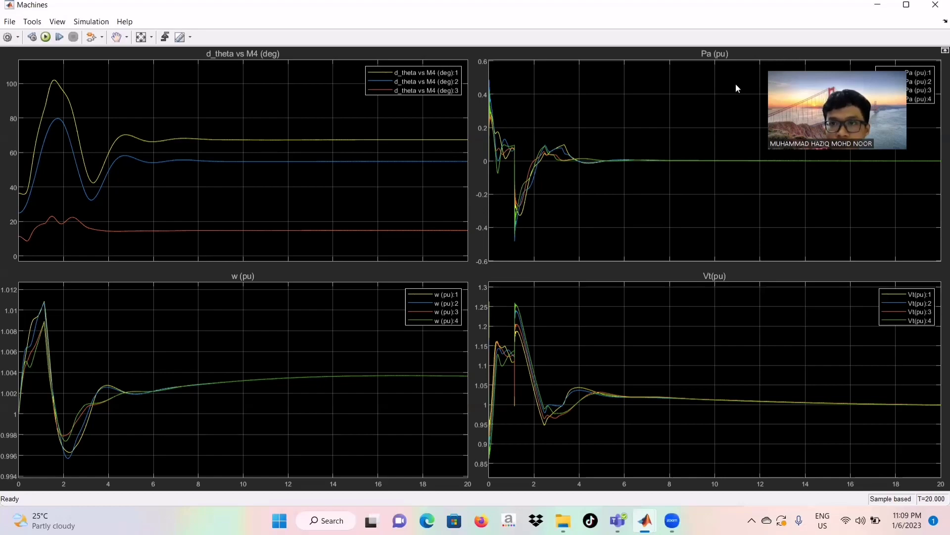
{"action": "left_click", "coordinate": [877, 8]}
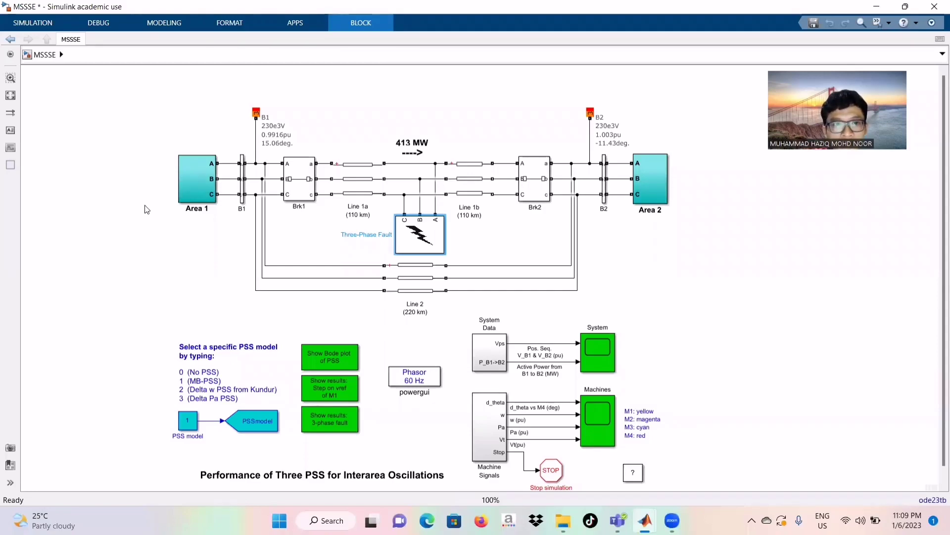
In the Area 1 subsystem, examine the Three-Phase Fault block between T1 and the 25 km line and review its switching time and parameters.
{"action": "left_click_drag", "start_coordinate": [147, 208], "coordinate": [254, 147]}
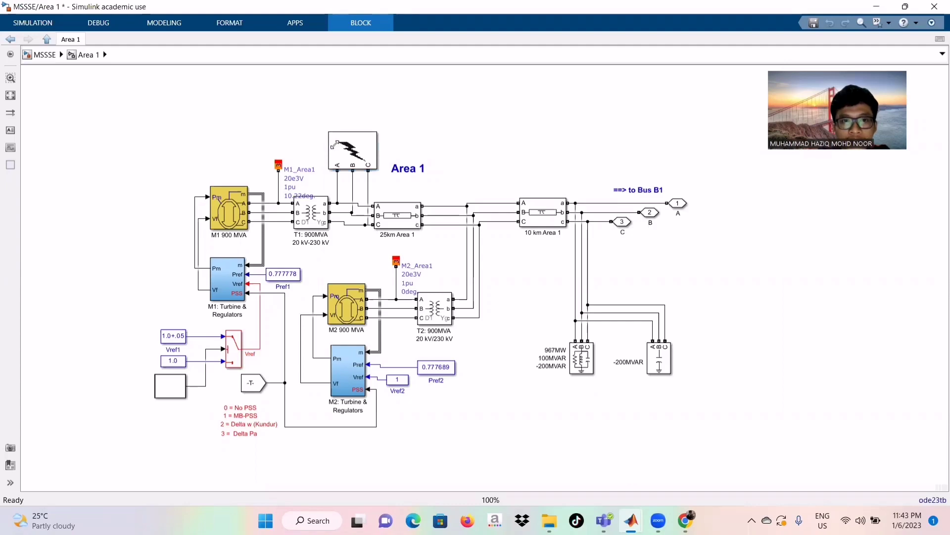
{"action": "left_click", "coordinate": [336, 148]}
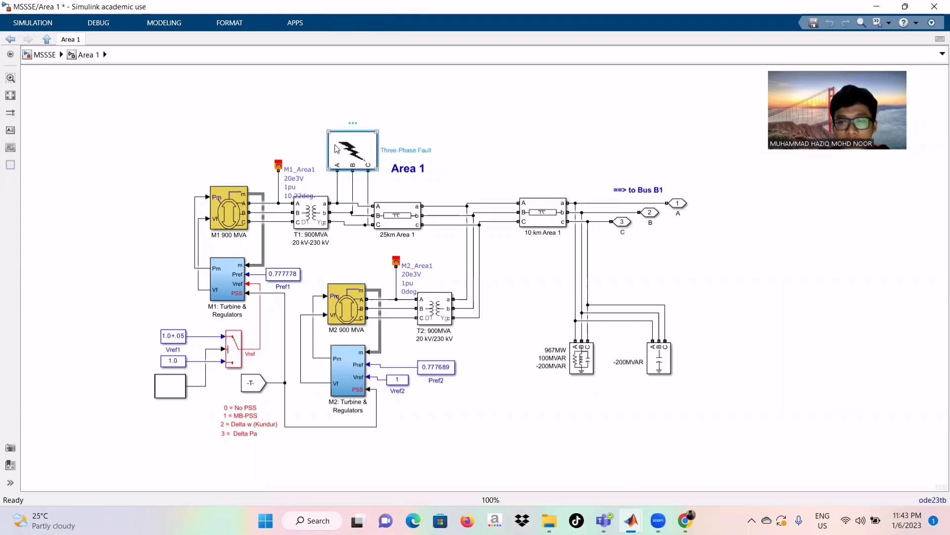
{"action": "left_click", "coordinate": [336, 148]}
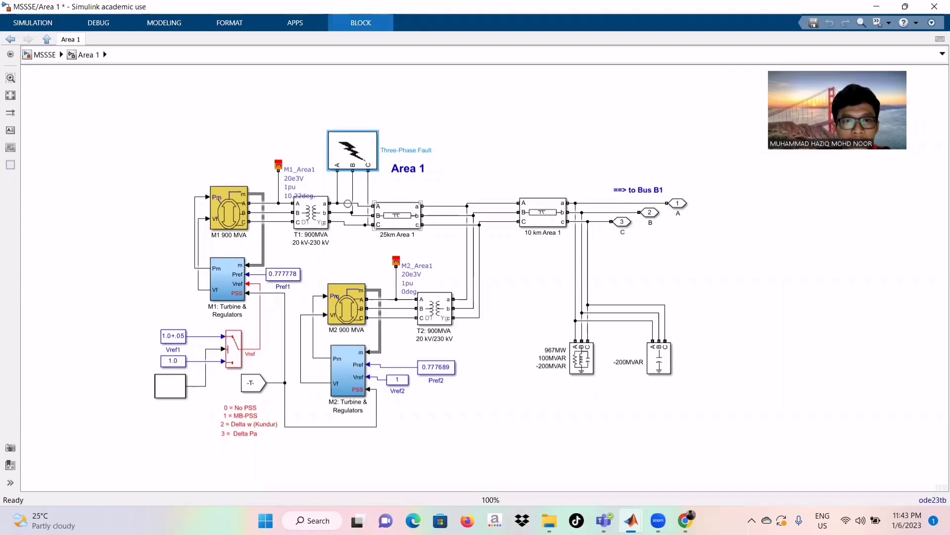
{"action": "left_click", "coordinate": [488, 143]}
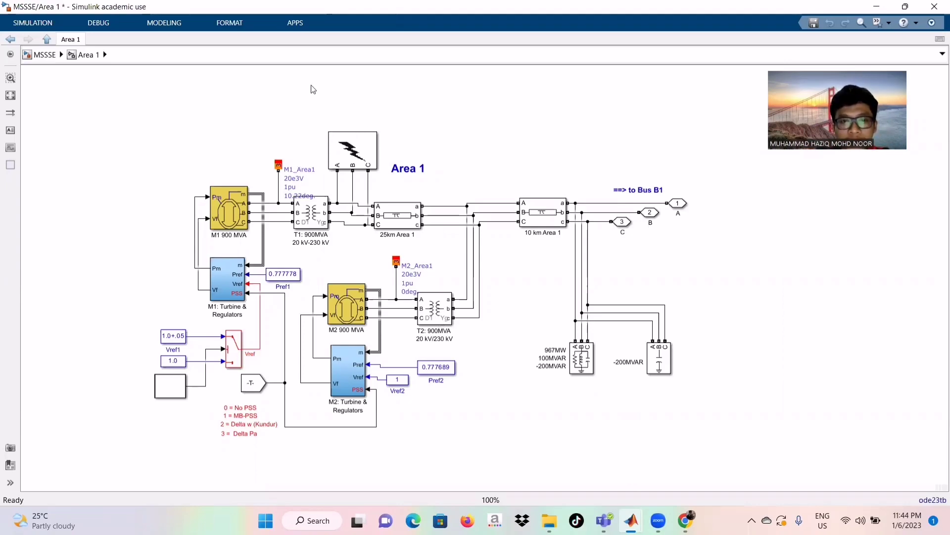
{"action": "left_click", "coordinate": [349, 151]}
{"action": "double_click", "coordinate": [349, 151]}
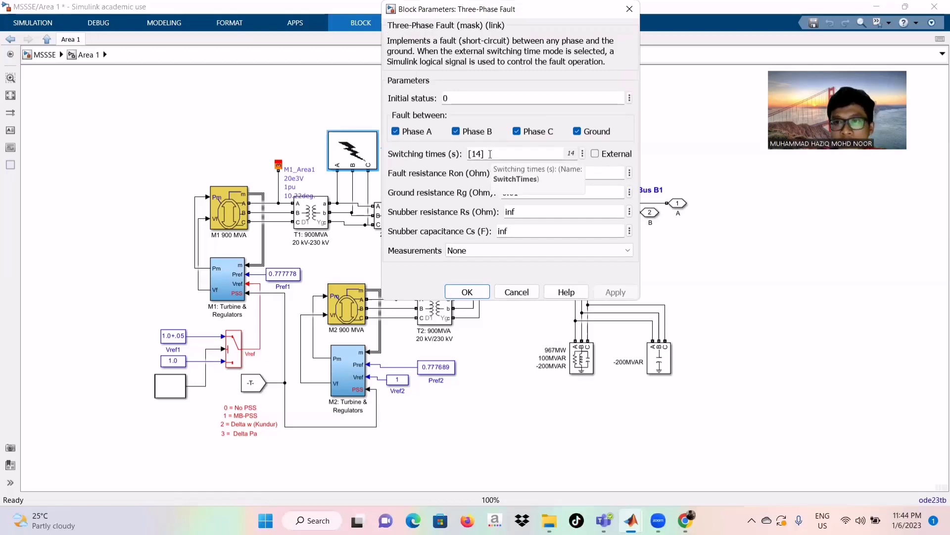
{"action": "left_click", "coordinate": [467, 292]}
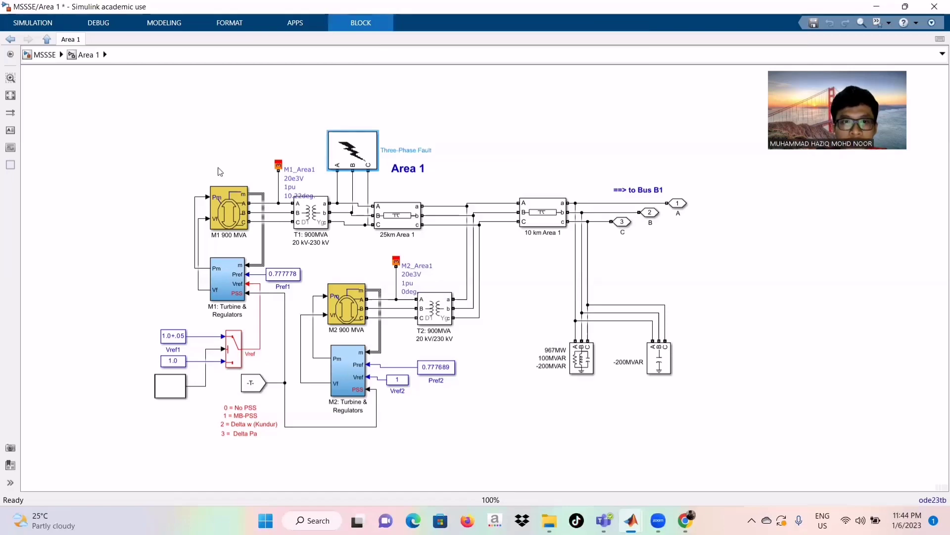
Return to the top-level MSSSE model and switch to the Machines scope to examine the Area 1 fault response.
{"action": "left_click", "coordinate": [51, 53]}
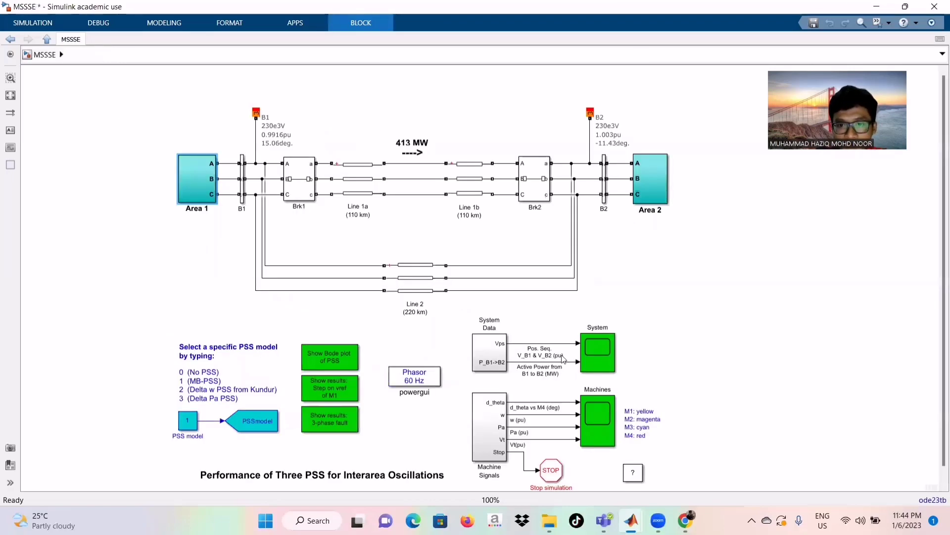
{"action": "left_click", "coordinate": [613, 407]}
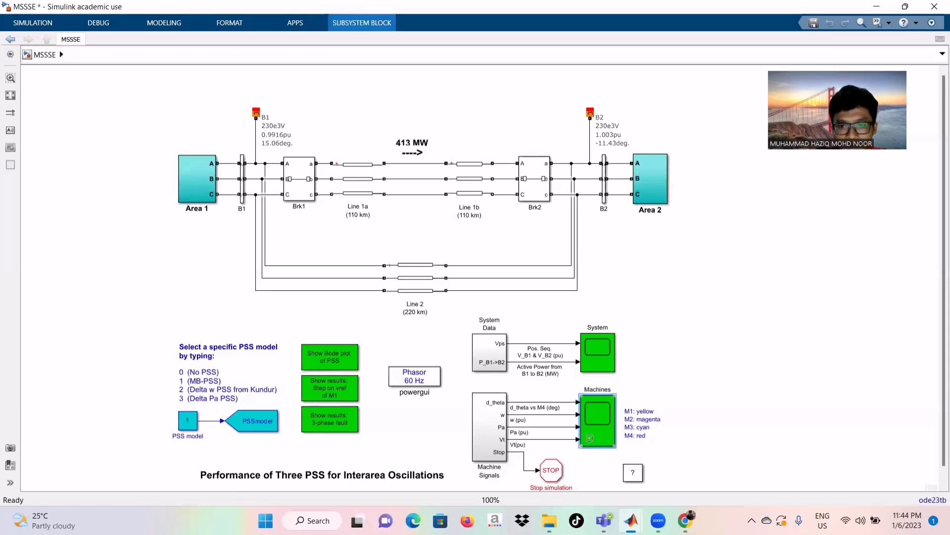
{"action": "mouse_move", "coordinate": [633, 520]}
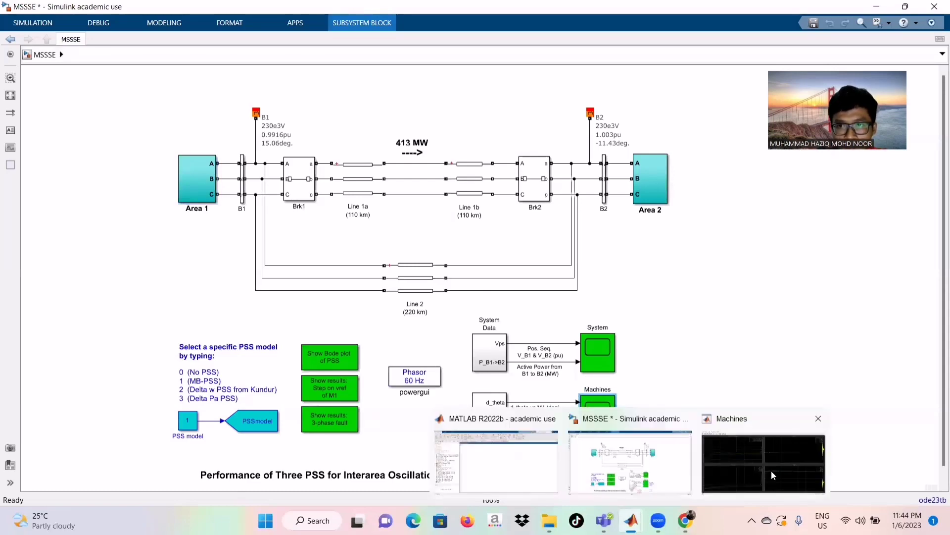
{"action": "left_click", "coordinate": [771, 471]}
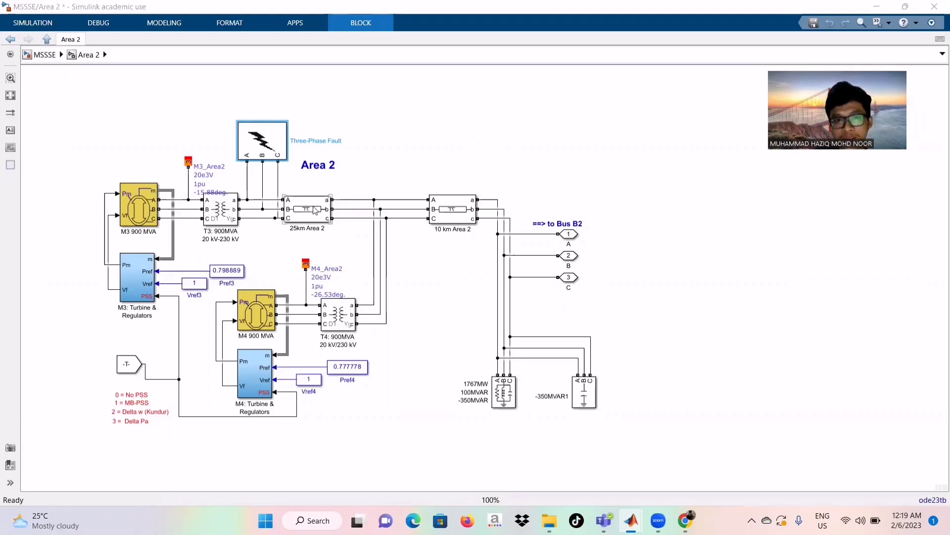
In the Area 2 subsystem, review the parameters of the Three-Phase Fault block between T3 and the 25 km line, keeping its settings.
{"action": "left_click", "coordinate": [261, 136]}
{"action": "double_click", "coordinate": [261, 136]}
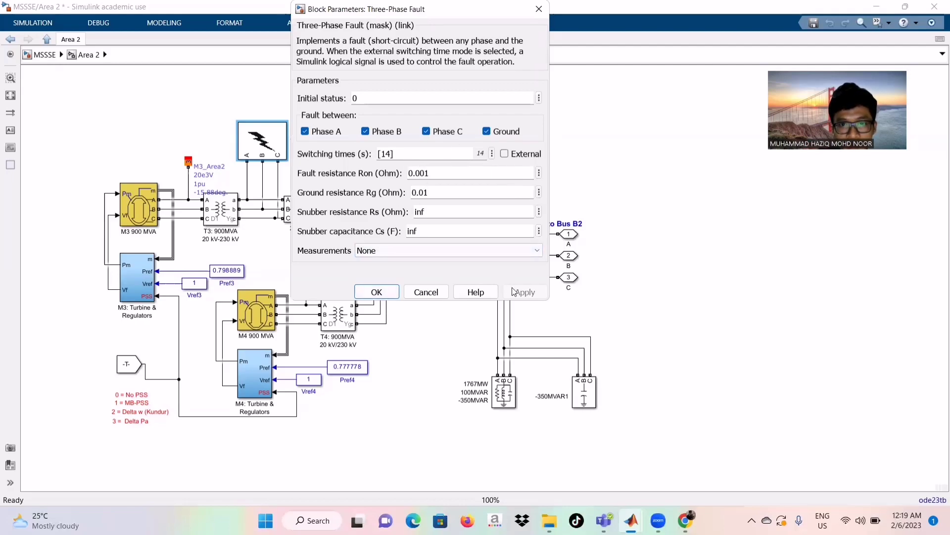
{"action": "left_click", "coordinate": [382, 292]}
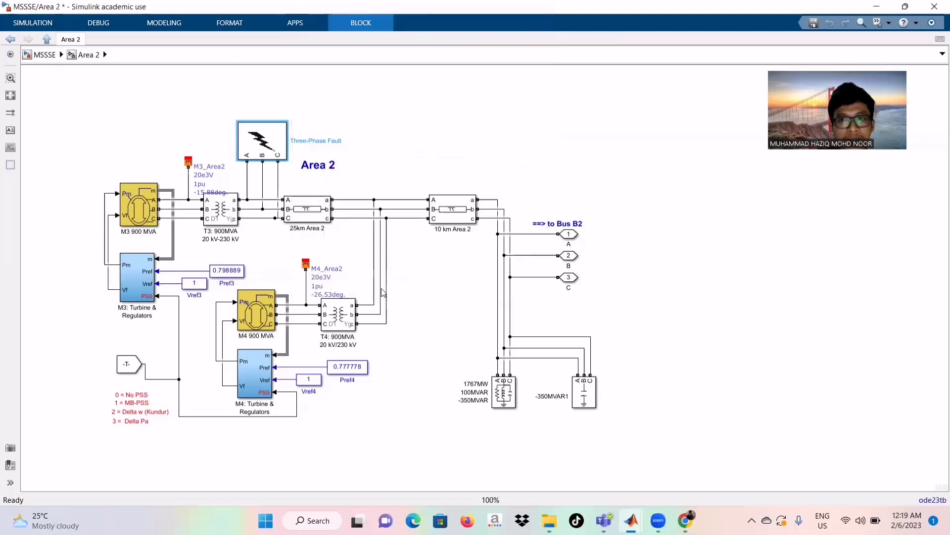
From the top-level model, switch to the Machines scope, fit its axes to the plotted data and examine the Area 2 fault response.
{"action": "left_click", "coordinate": [46, 58]}
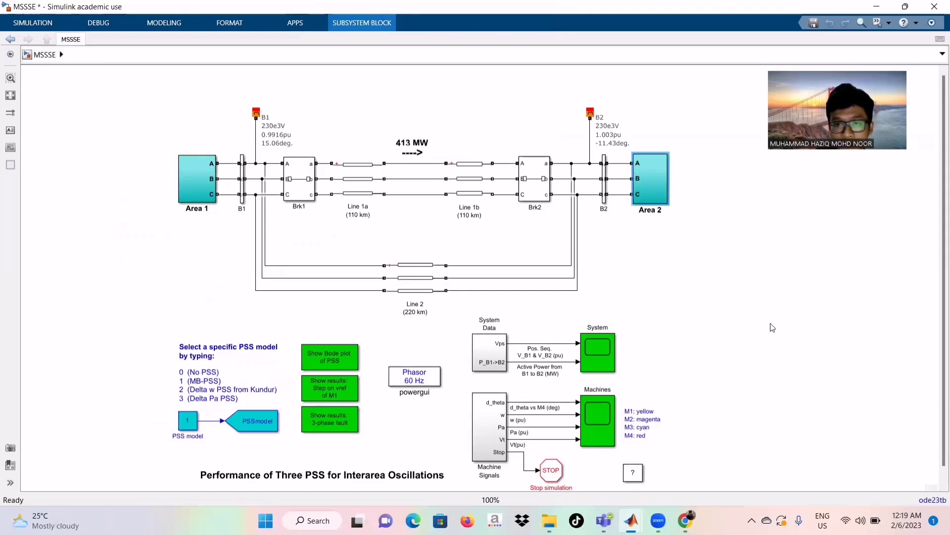
{"action": "left_click", "coordinate": [596, 413]}
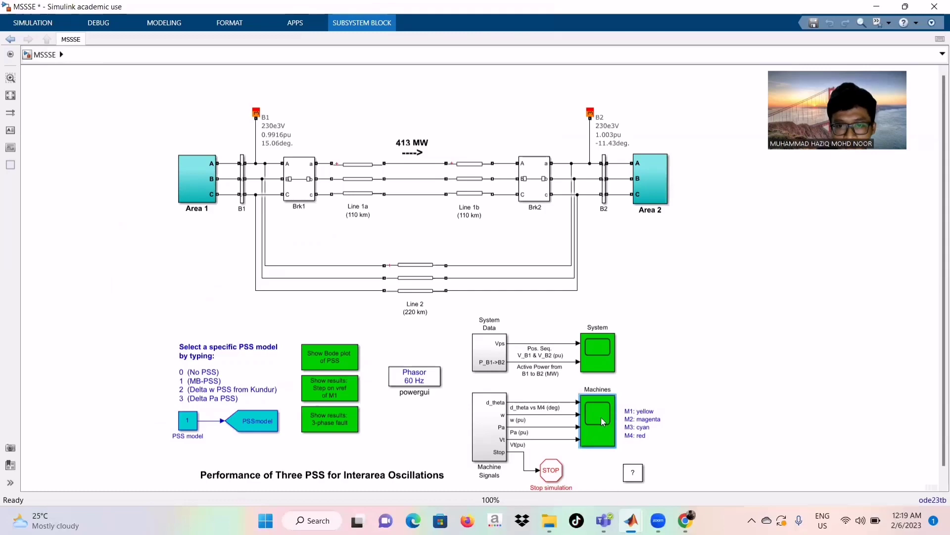
{"action": "mouse_move", "coordinate": [631, 520]}
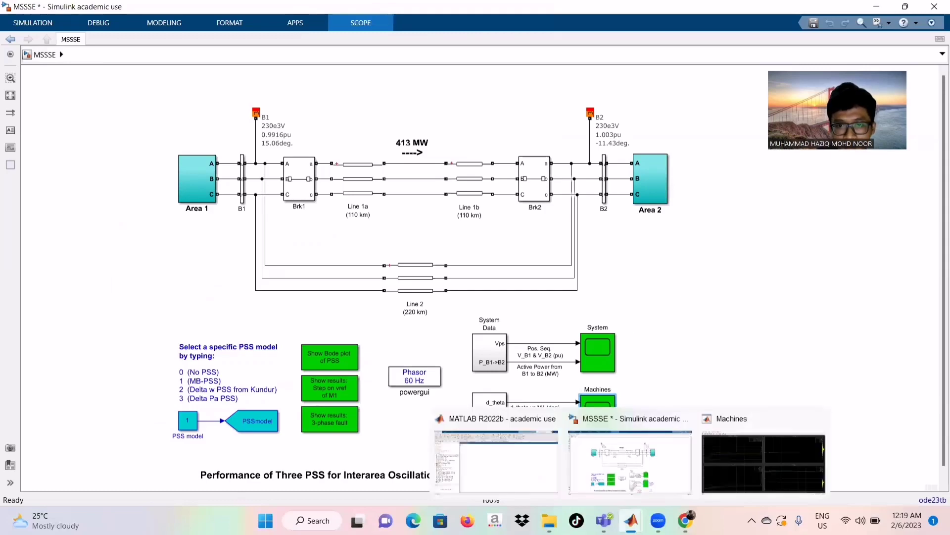
{"action": "left_click", "coordinate": [736, 473]}
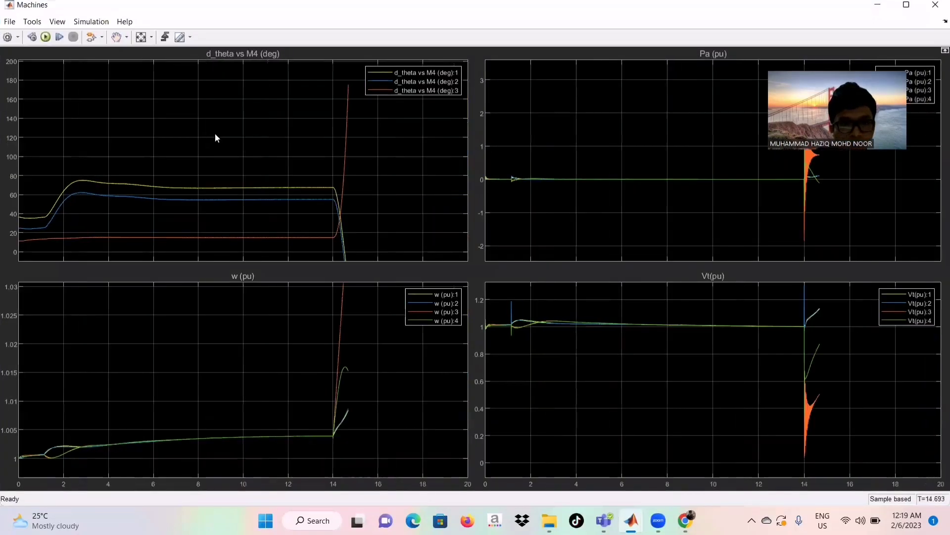
{"action": "left_click", "coordinate": [142, 40]}
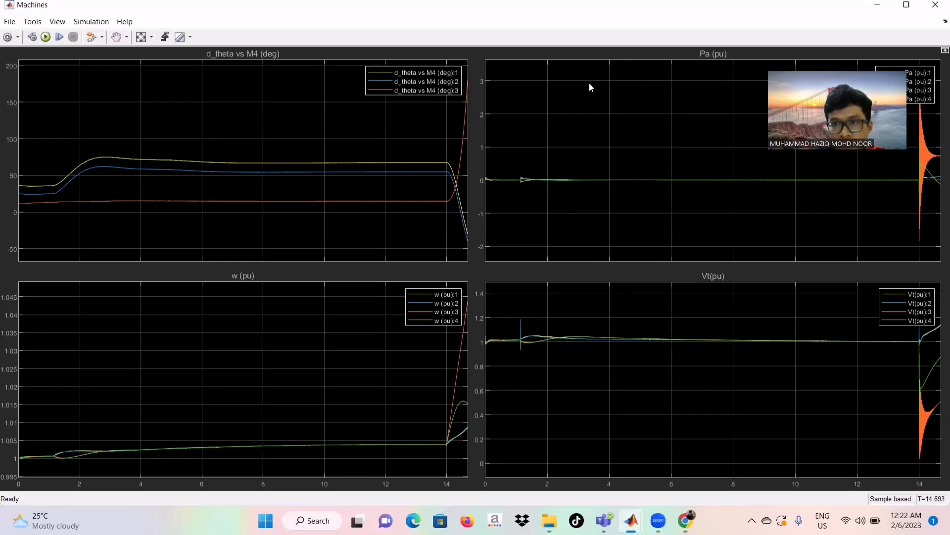
{"action": "left_click", "coordinate": [879, 6]}
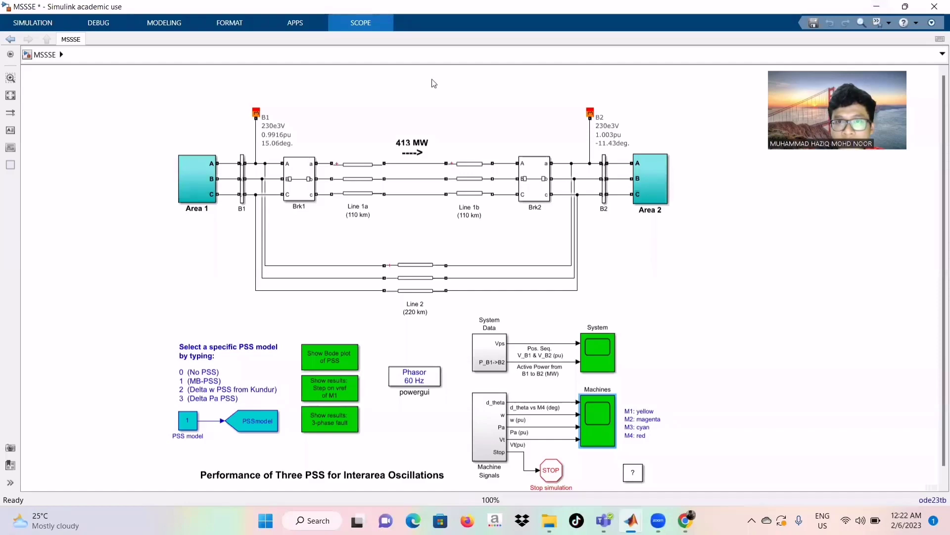